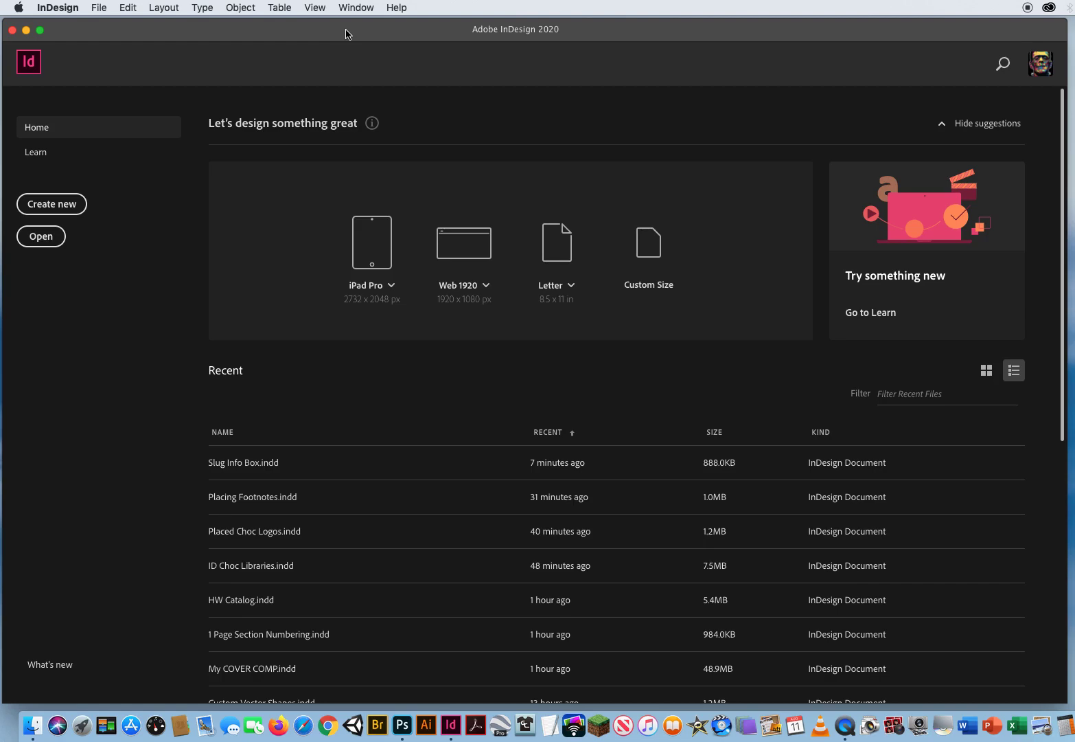
# Browse to the 5 Packaging For Output folder in ID CH.10 Finishing Jobs and select MakiYaki Finished.indd for opening
pyautogui.click(102, 8)
pyautogui.click(111, 37)
pyautogui.click(638, 126)
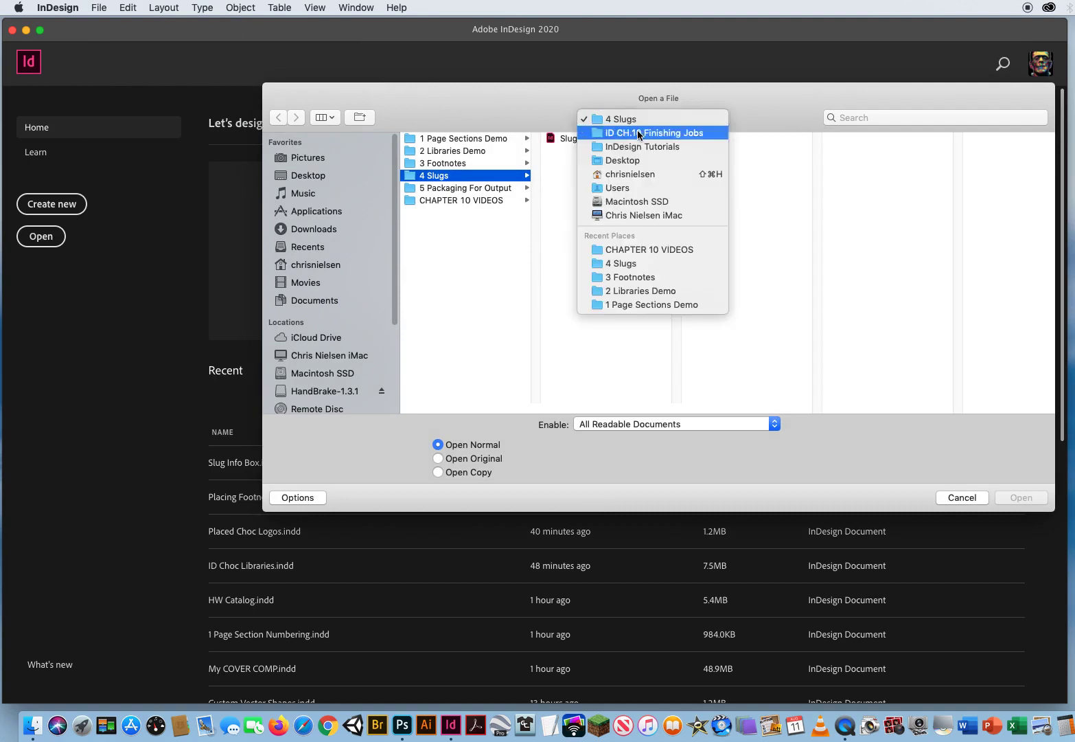
pyautogui.click(639, 133)
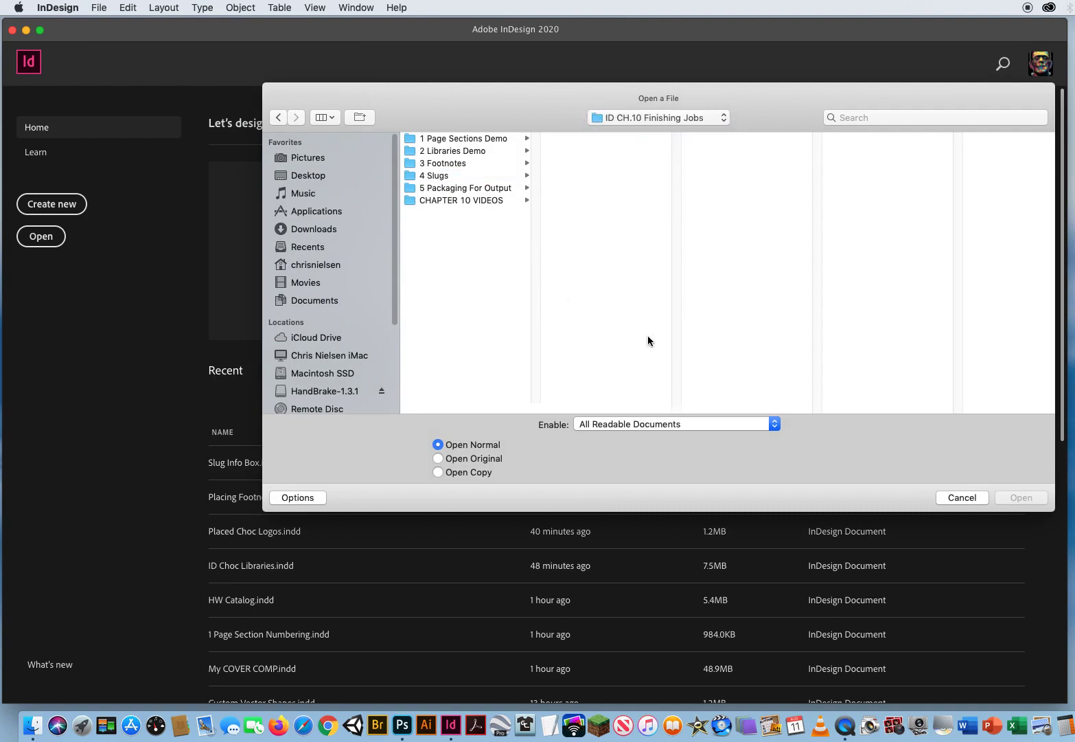
pyautogui.click(454, 190)
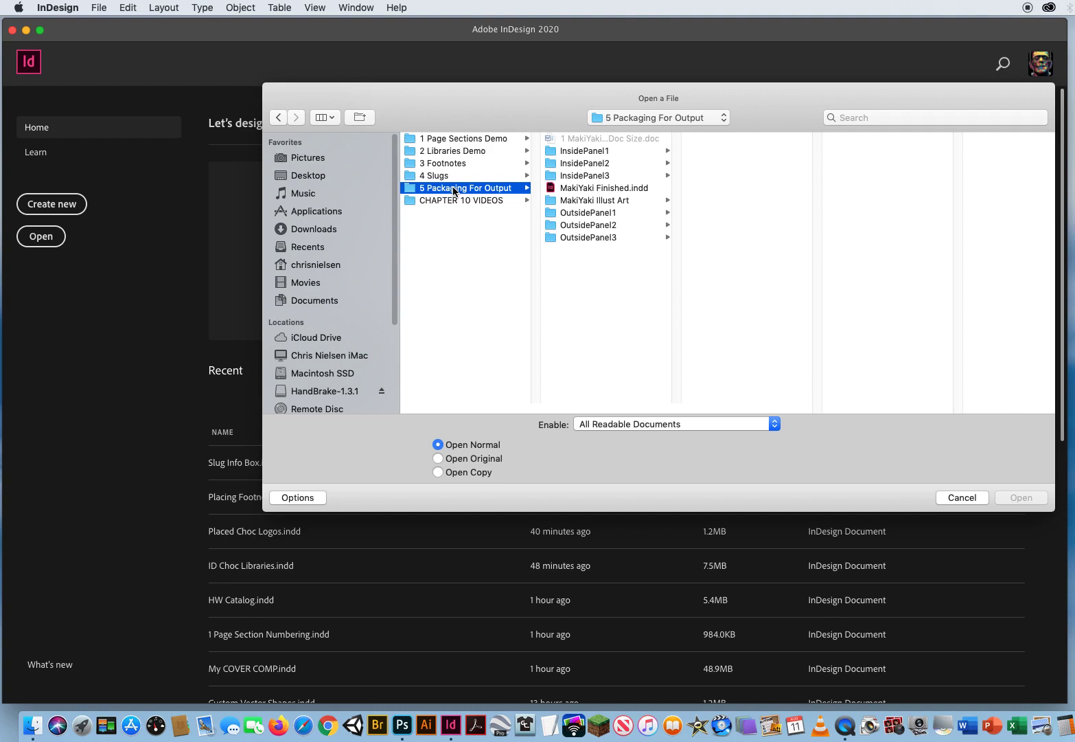
pyautogui.click(579, 190)
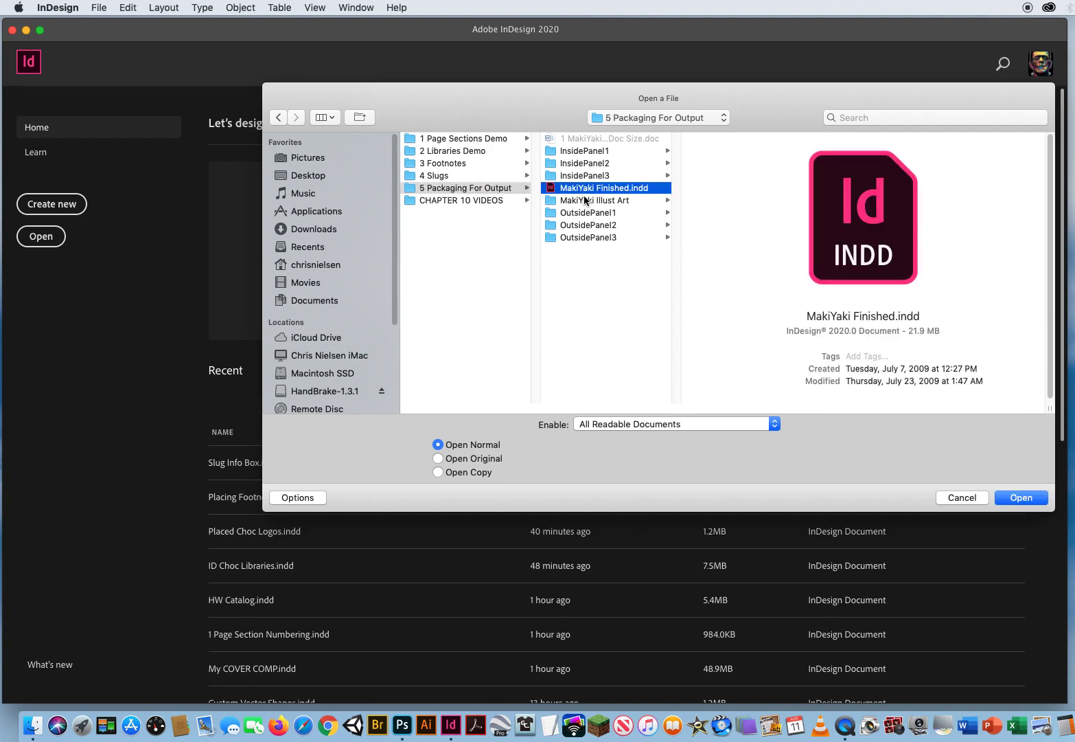
# Examine the contents of the InsidePanel, OutsidePanel and MakiYaki Illust Art folders that hold the menu's linked artwork
pyautogui.click(586, 151)
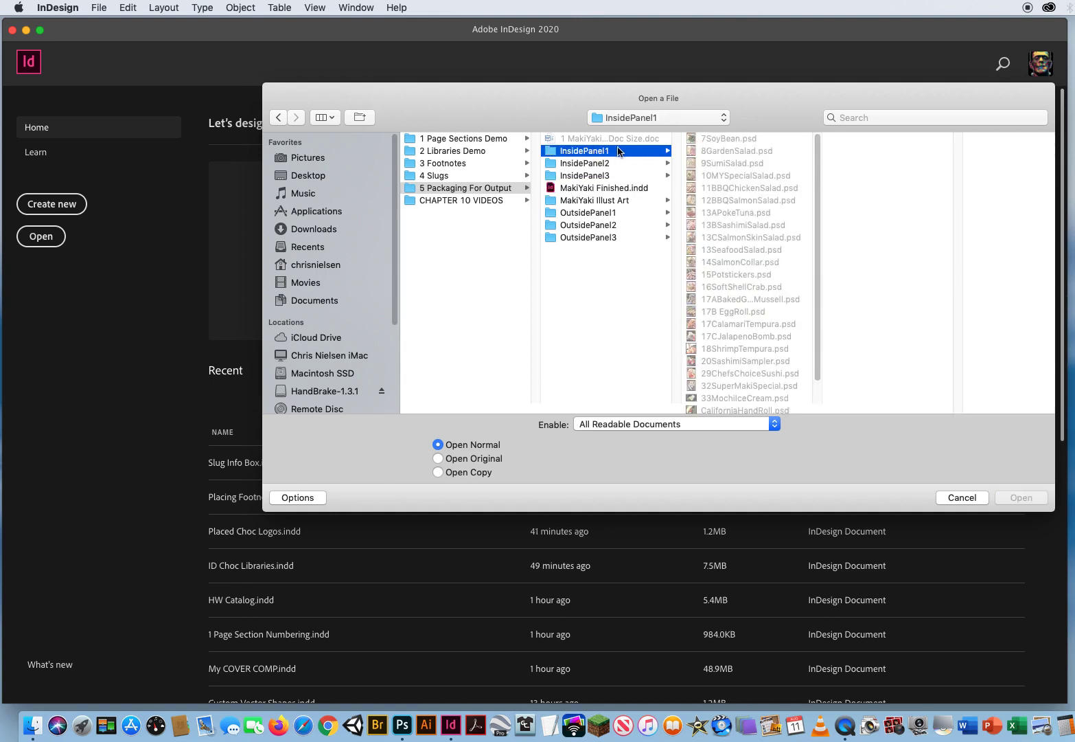
pyautogui.click(583, 164)
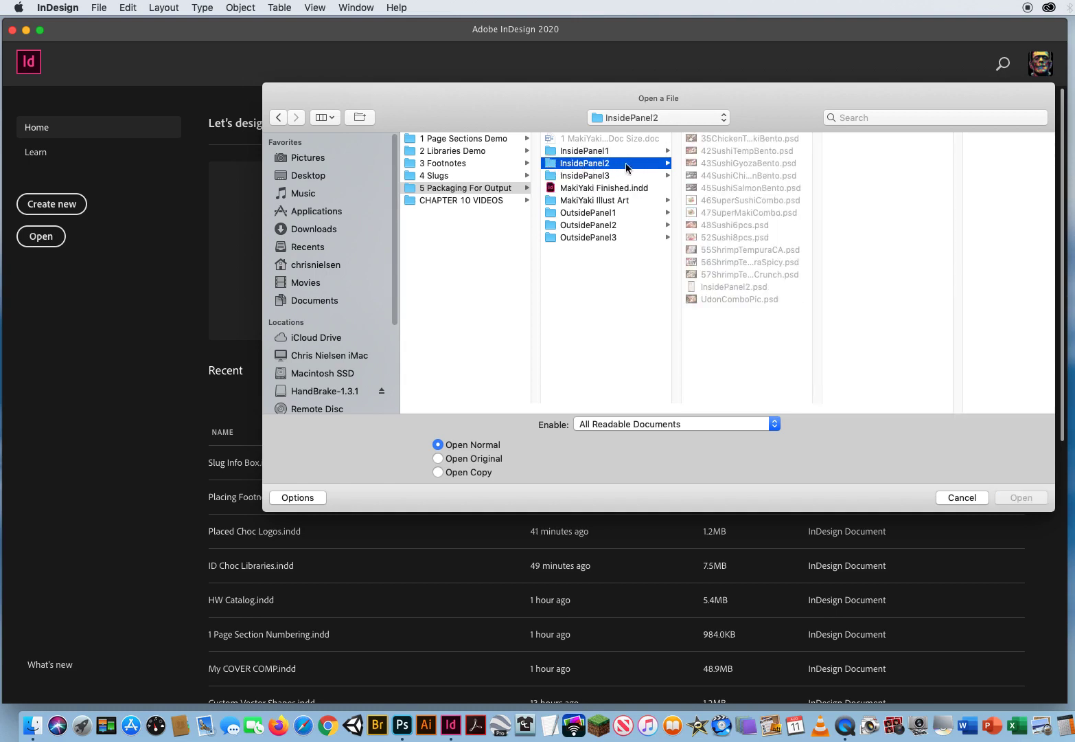
pyautogui.click(585, 176)
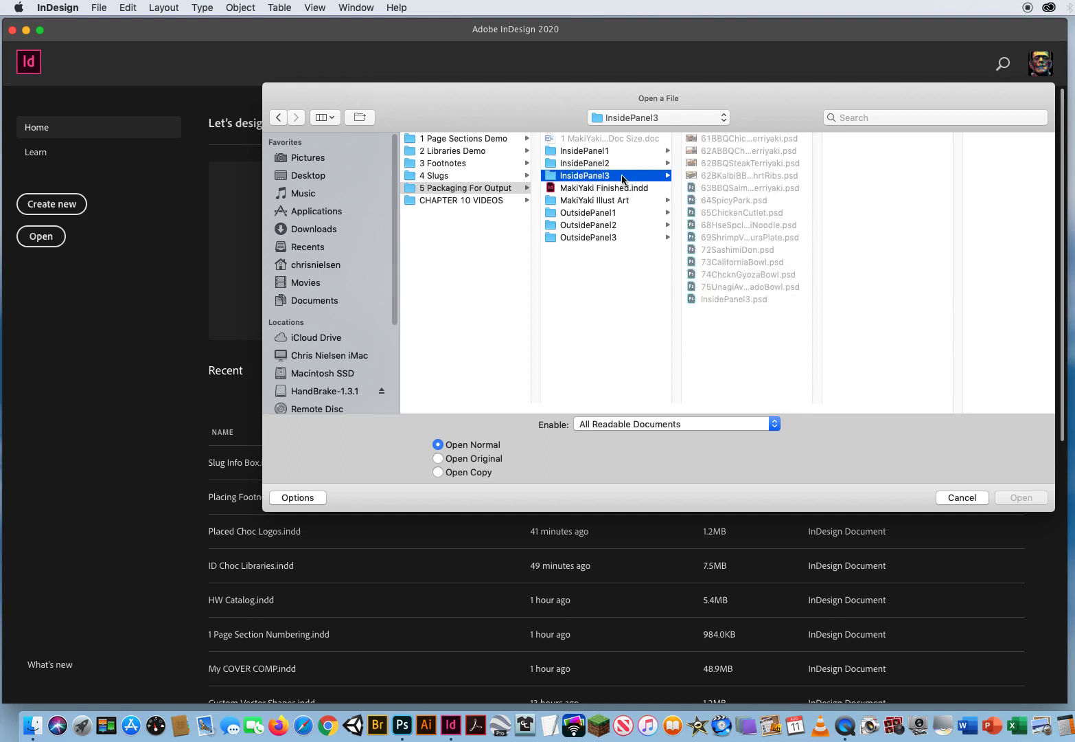
pyautogui.click(581, 213)
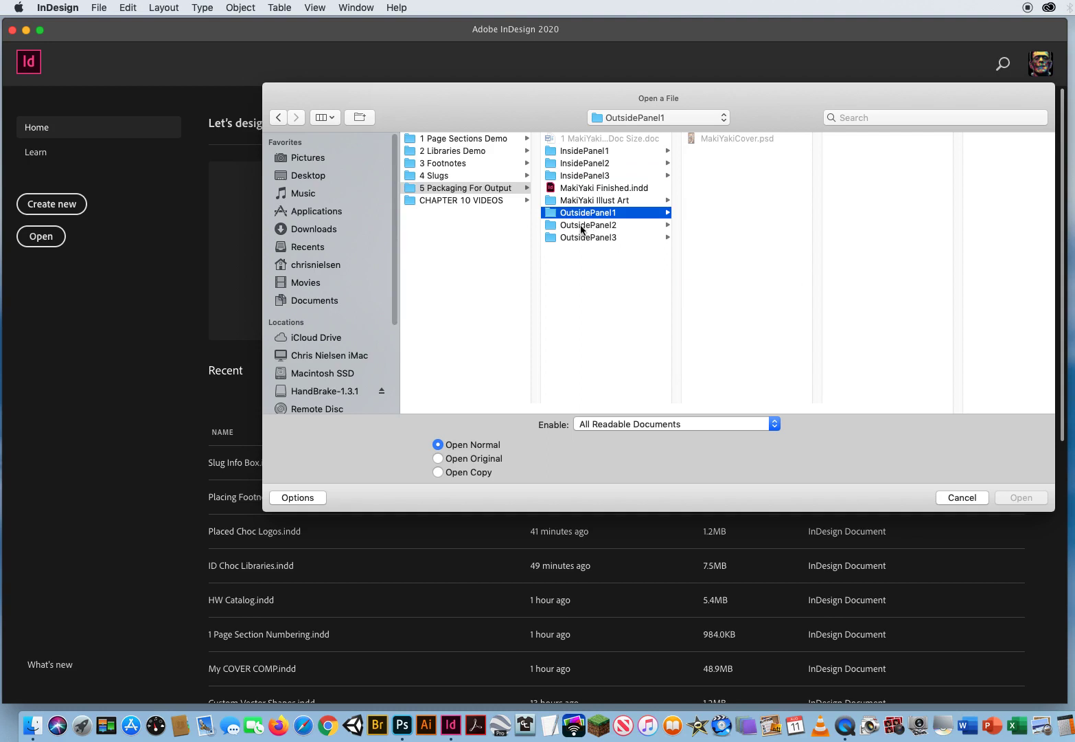
pyautogui.click(585, 227)
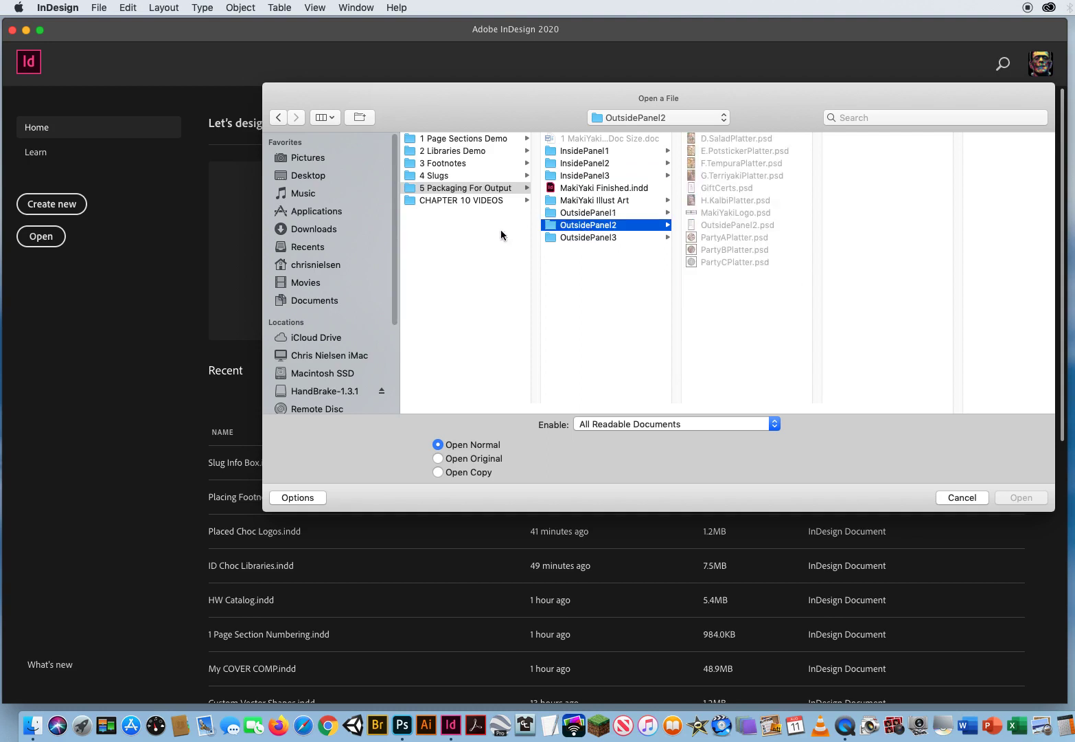
pyautogui.click(587, 238)
pyautogui.click(577, 201)
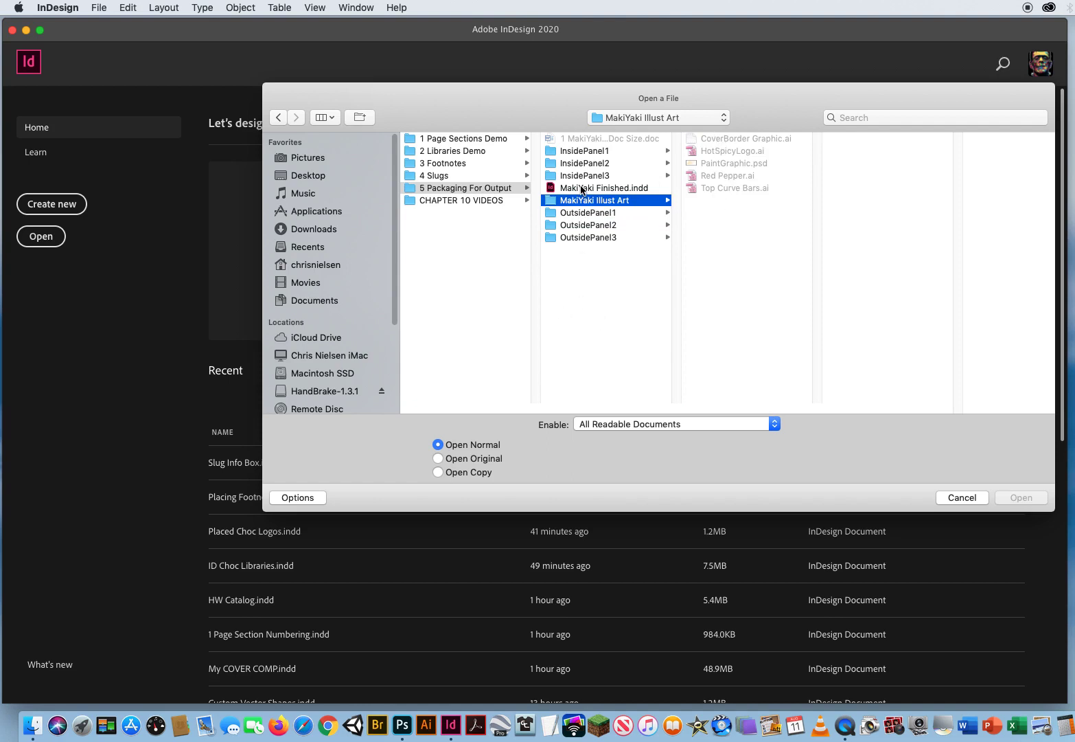
# Open the document MakiYaki Finished.indd from the 5 Packaging For Output folder
pyautogui.click(581, 187)
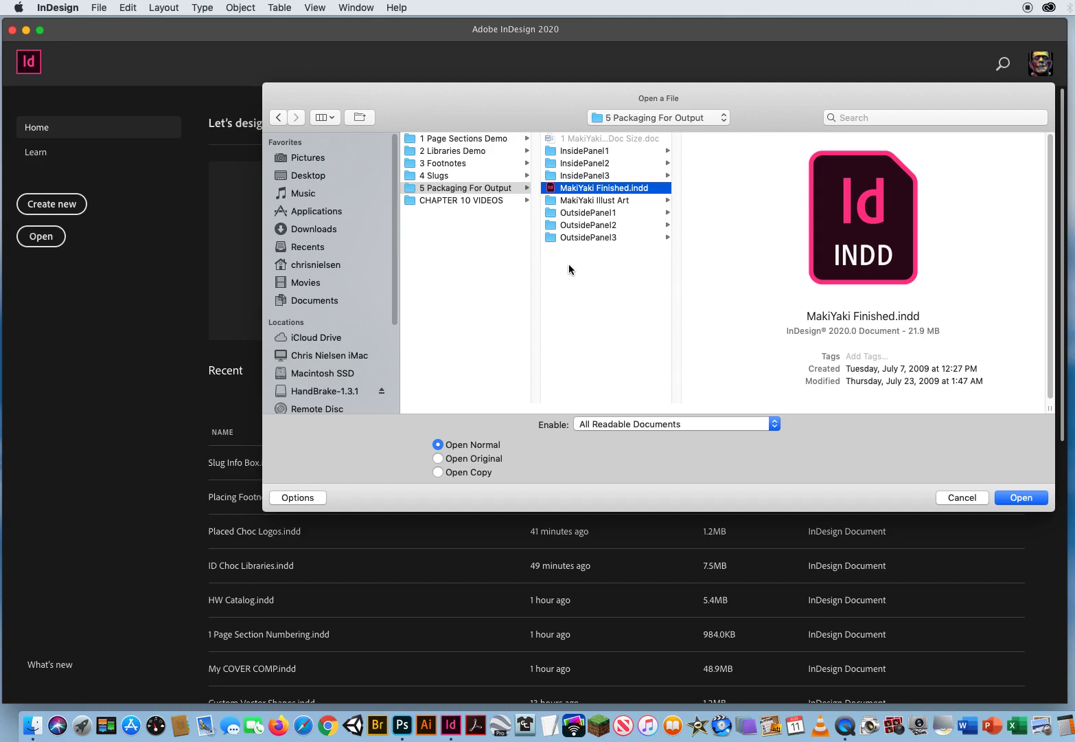
pyautogui.moveTo(529, 98); pyautogui.dragTo(412, 73)
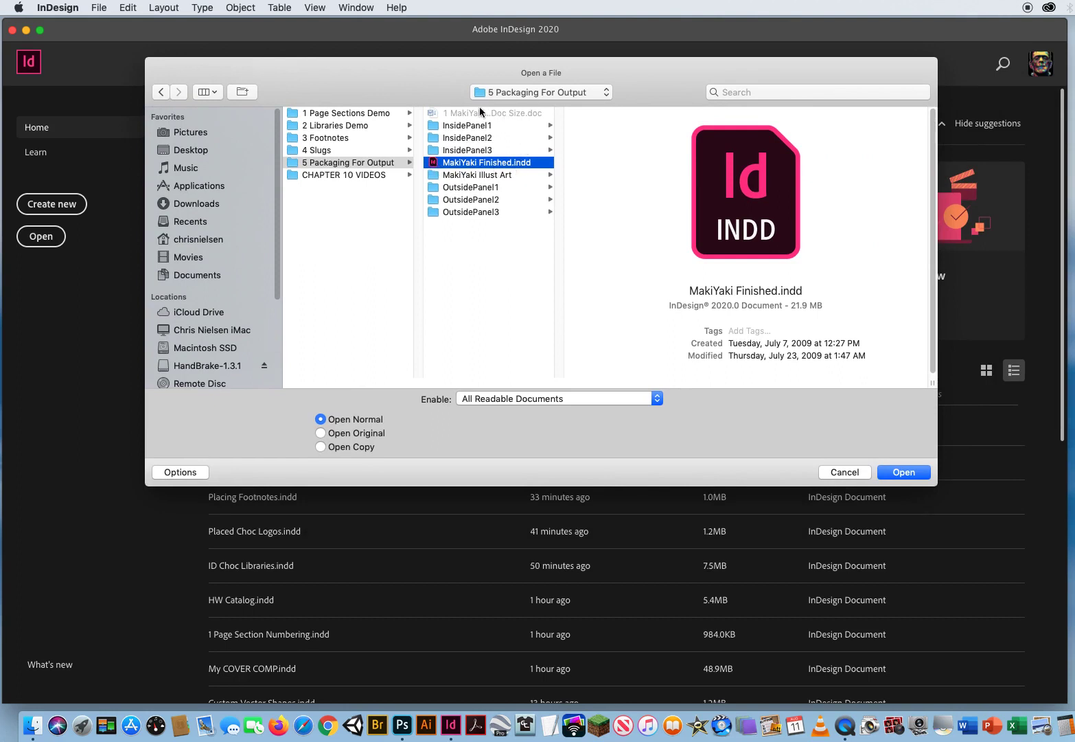
pyautogui.click(900, 472)
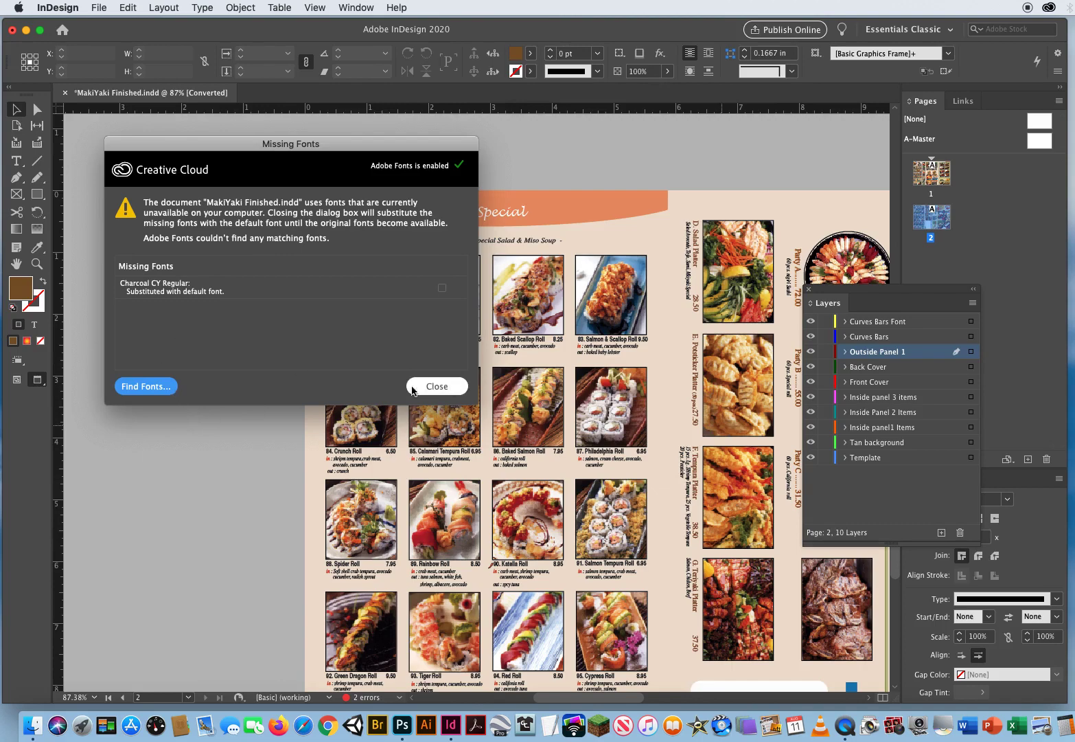
# Use Find Font to locate the text that uses the missing font Charcoal CY Regular in the document
pyautogui.click(146, 386)
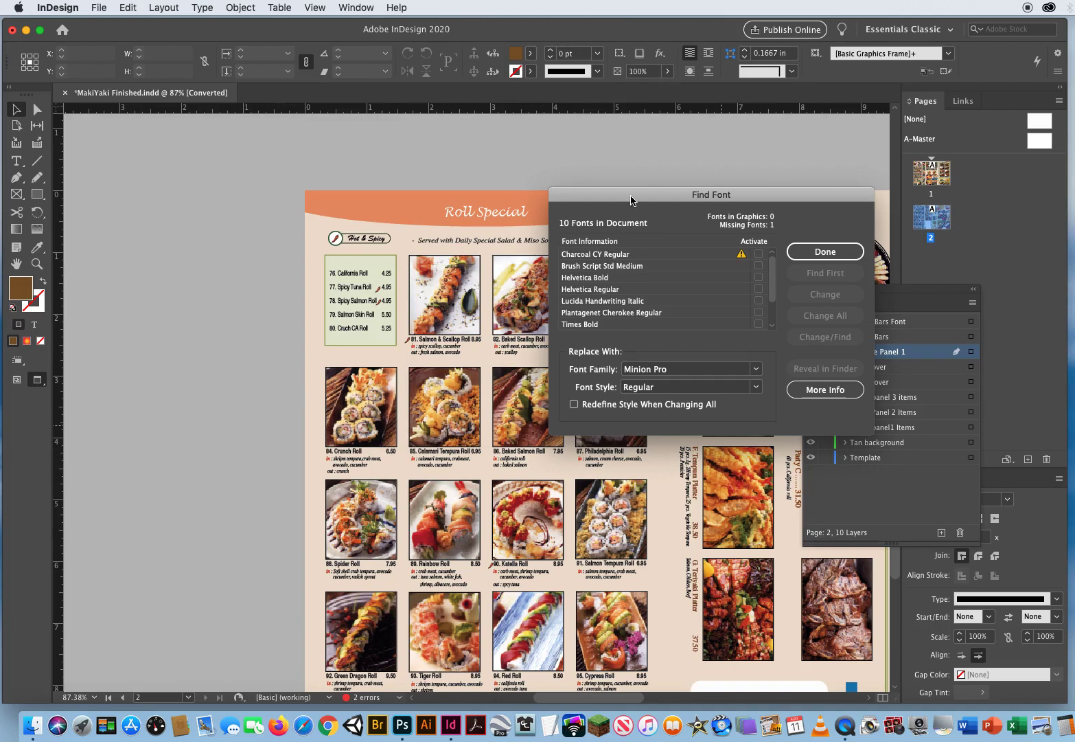
pyautogui.moveTo(631, 196); pyautogui.dragTo(350, 167)
pyautogui.click(385, 226)
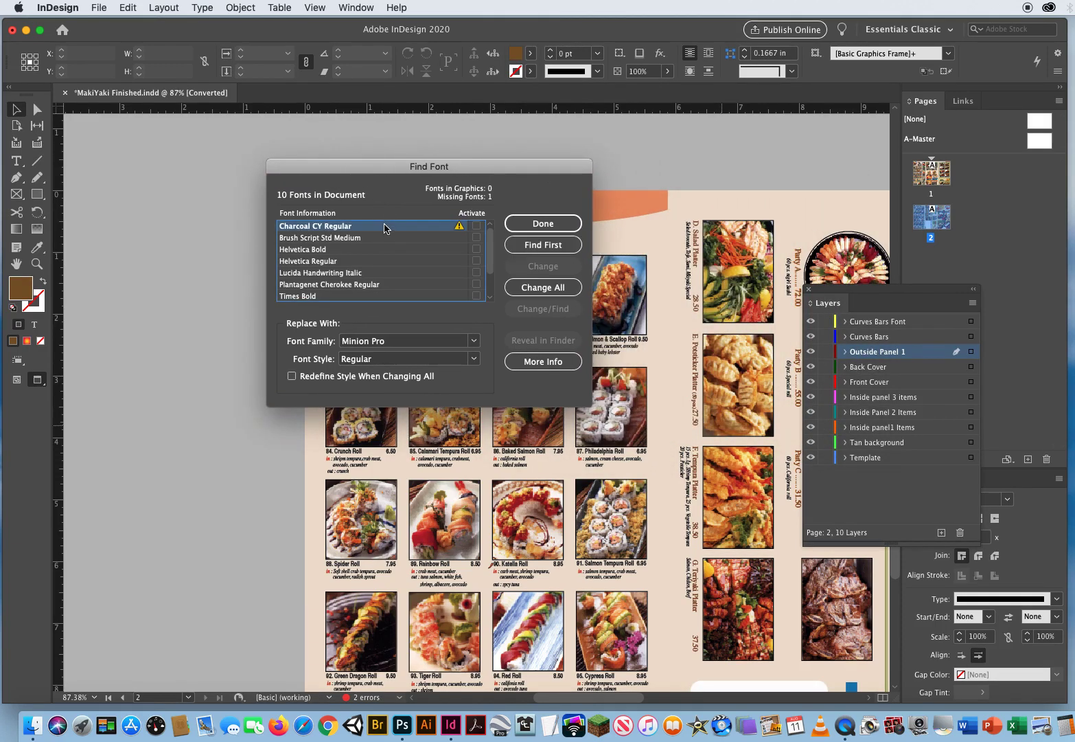
pyautogui.click(541, 246)
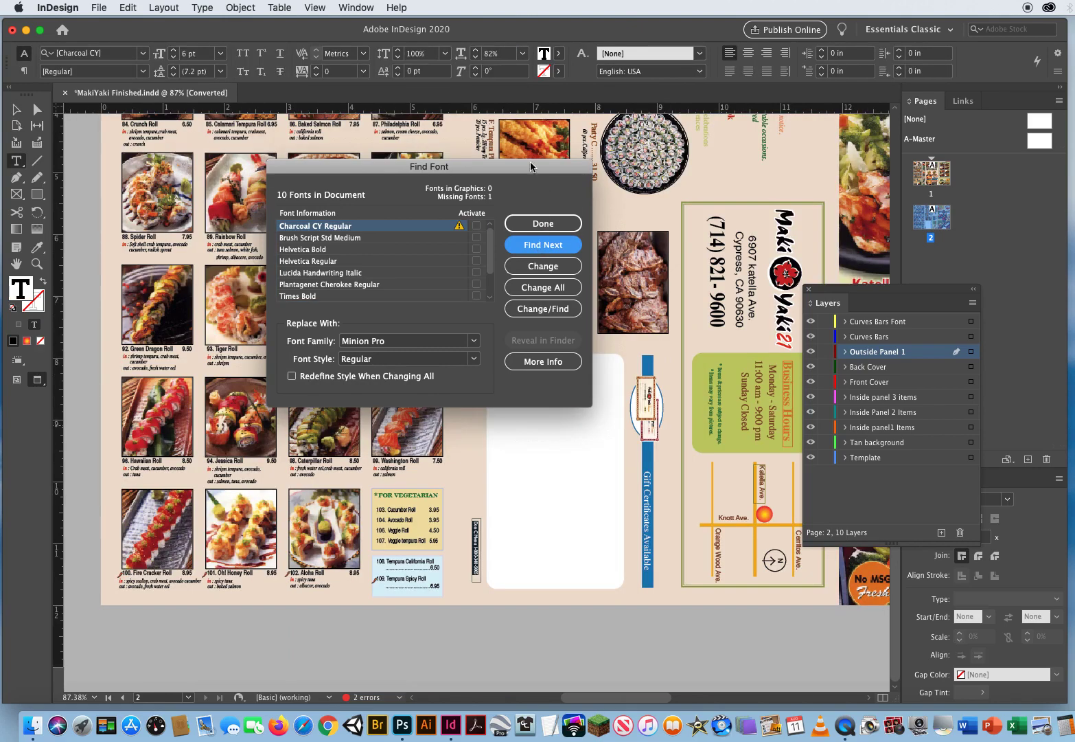
pyautogui.moveTo(531, 166); pyautogui.dragTo(810, 205)
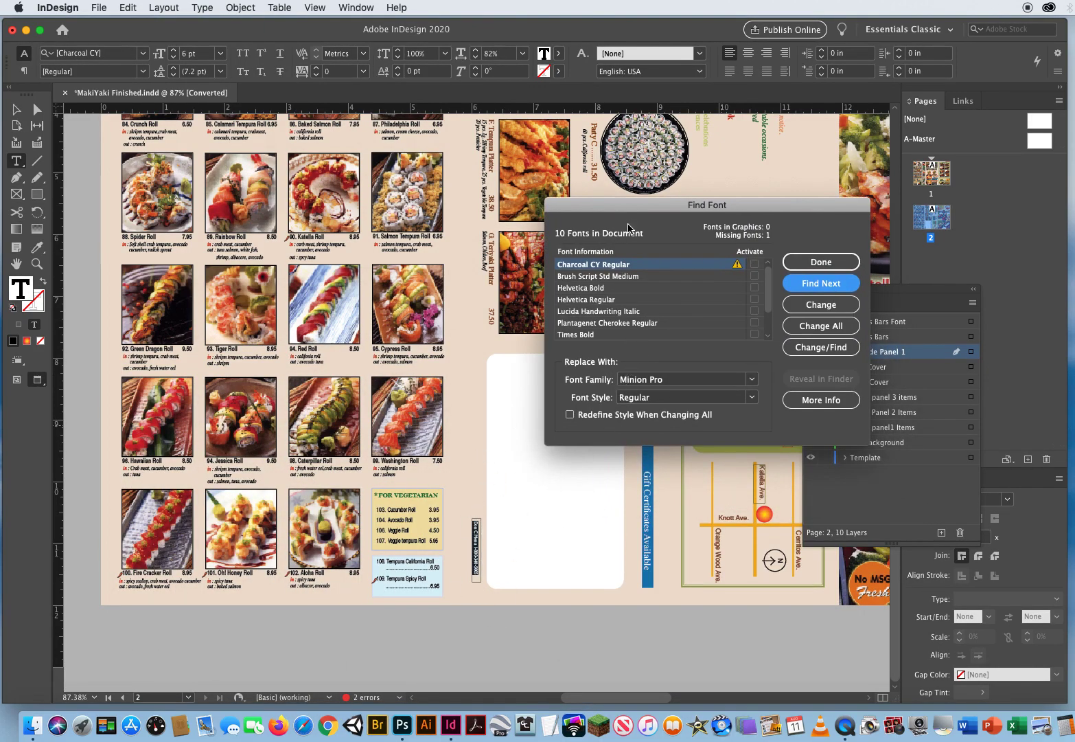
pyautogui.moveTo(630, 203); pyautogui.dragTo(553, 164)
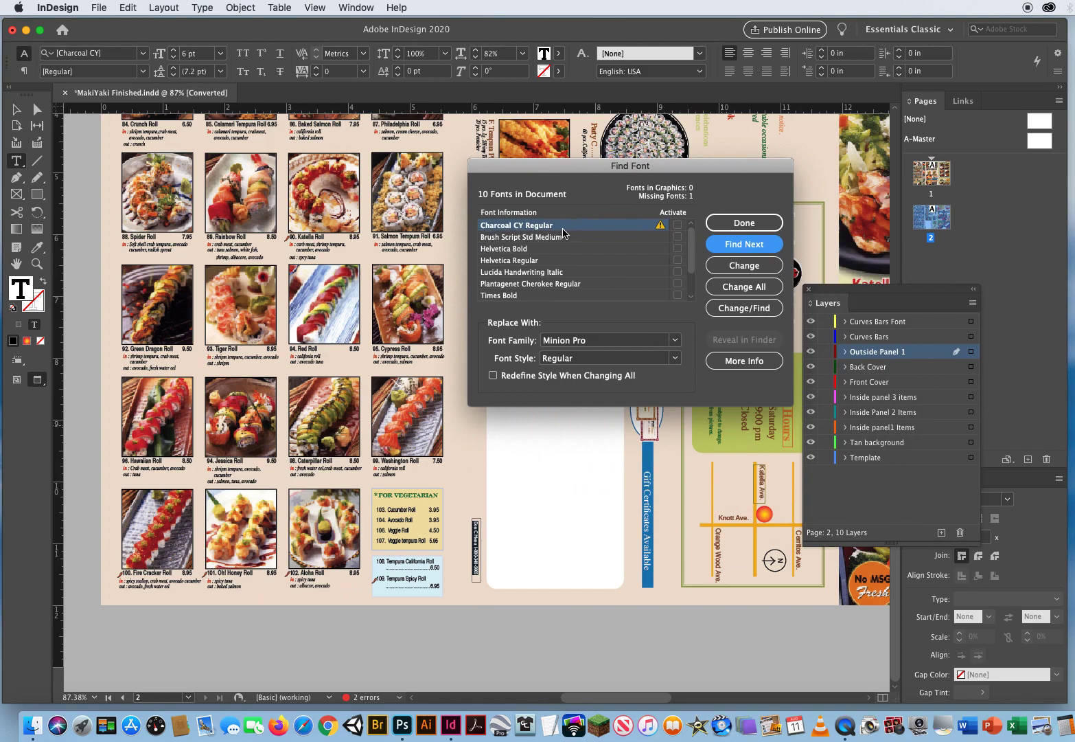
# Replace the located Charcoal CY text with Arial Regular, finish the font replacement and return to the Selection tool
pyautogui.click(675, 340)
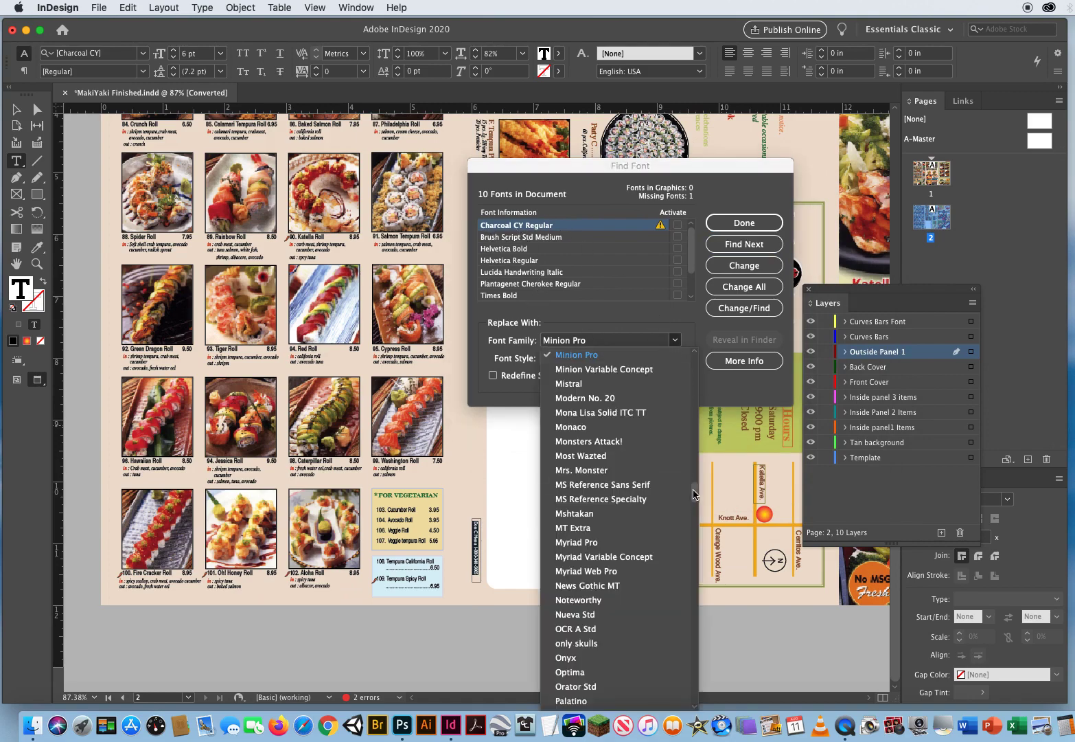
pyautogui.scroll(15, 696, 492)
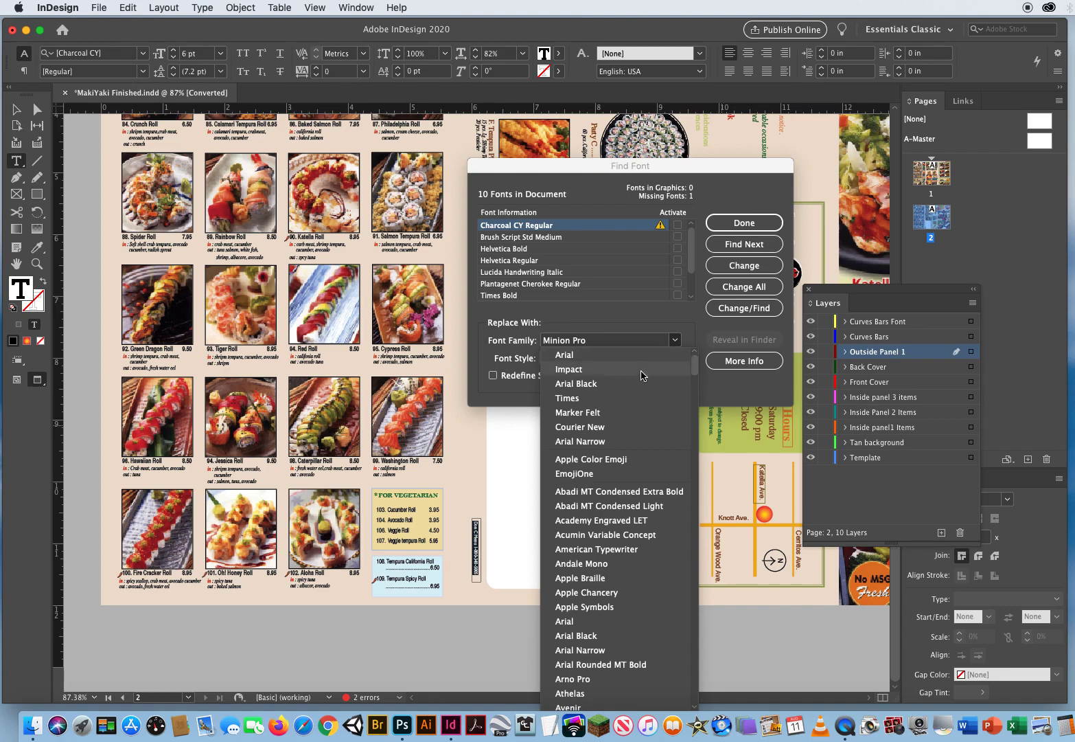
pyautogui.click(582, 356)
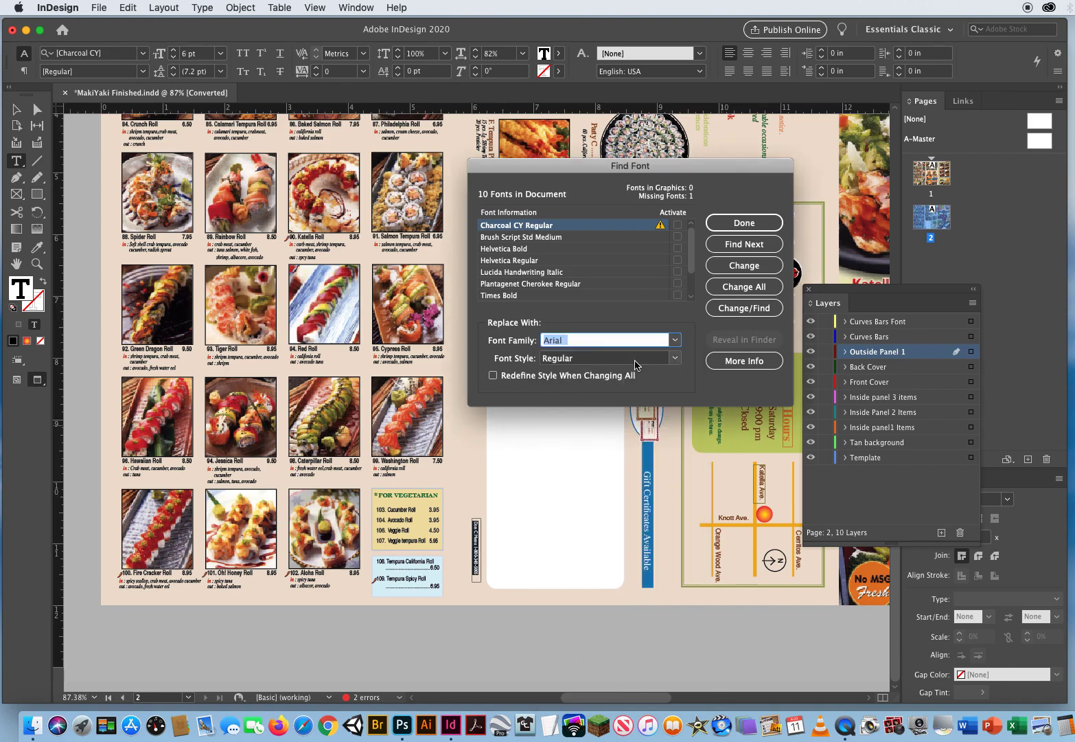
pyautogui.click(741, 267)
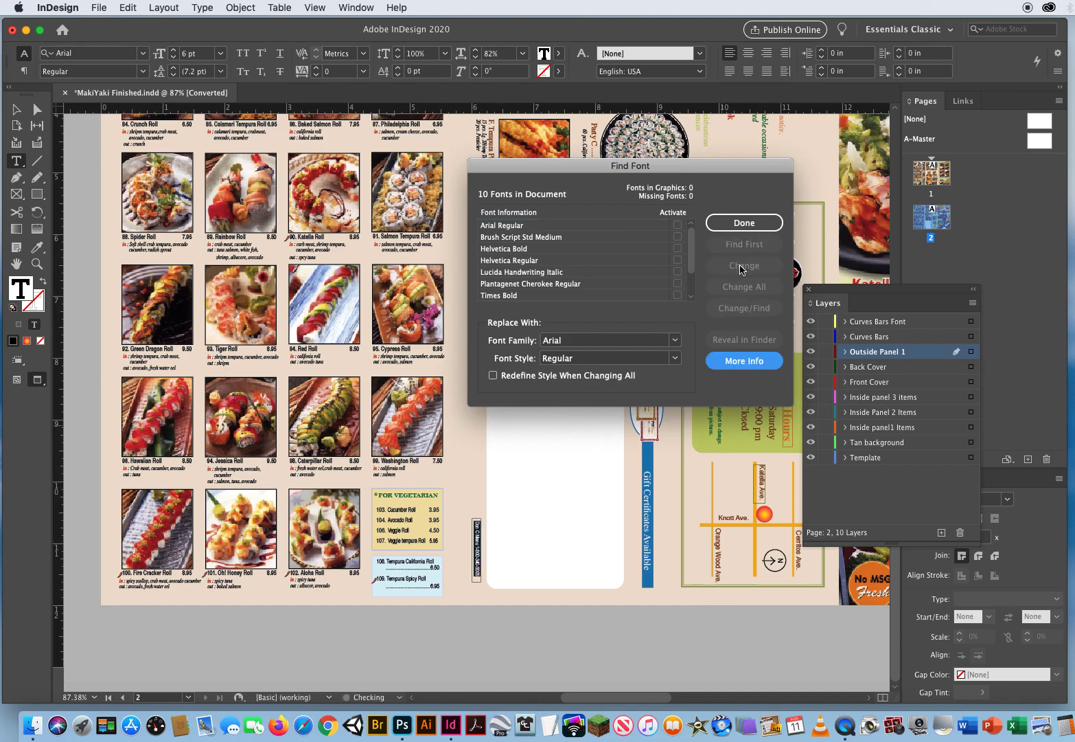
pyautogui.click(752, 225)
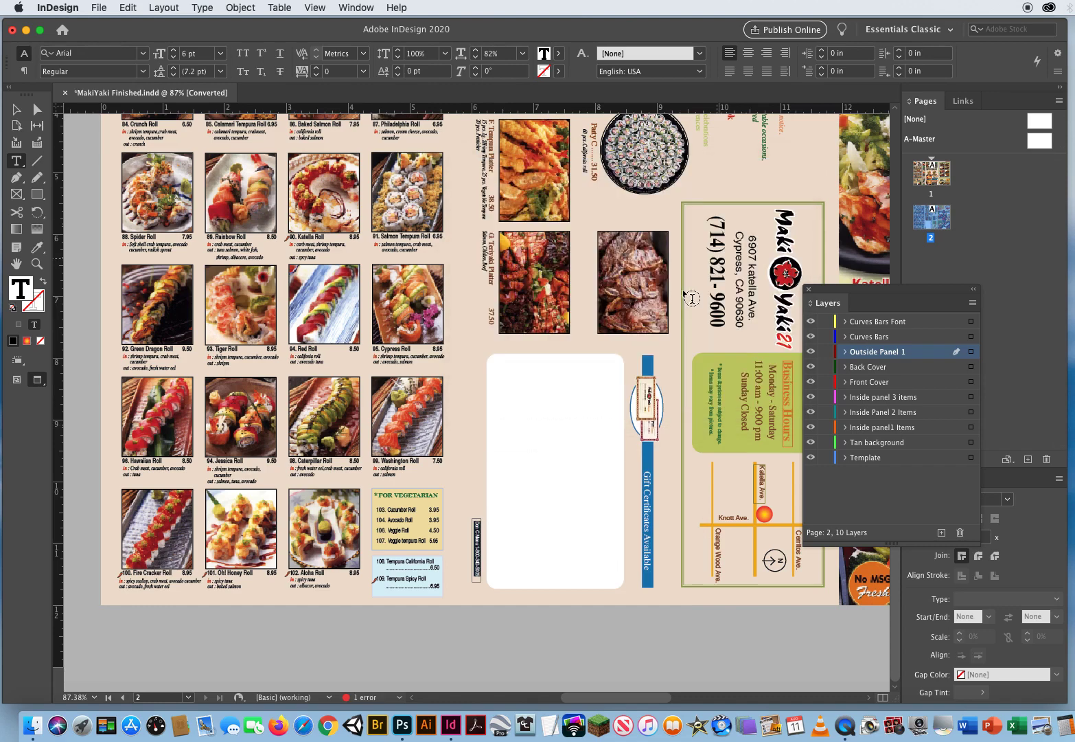
pyautogui.click(16, 109)
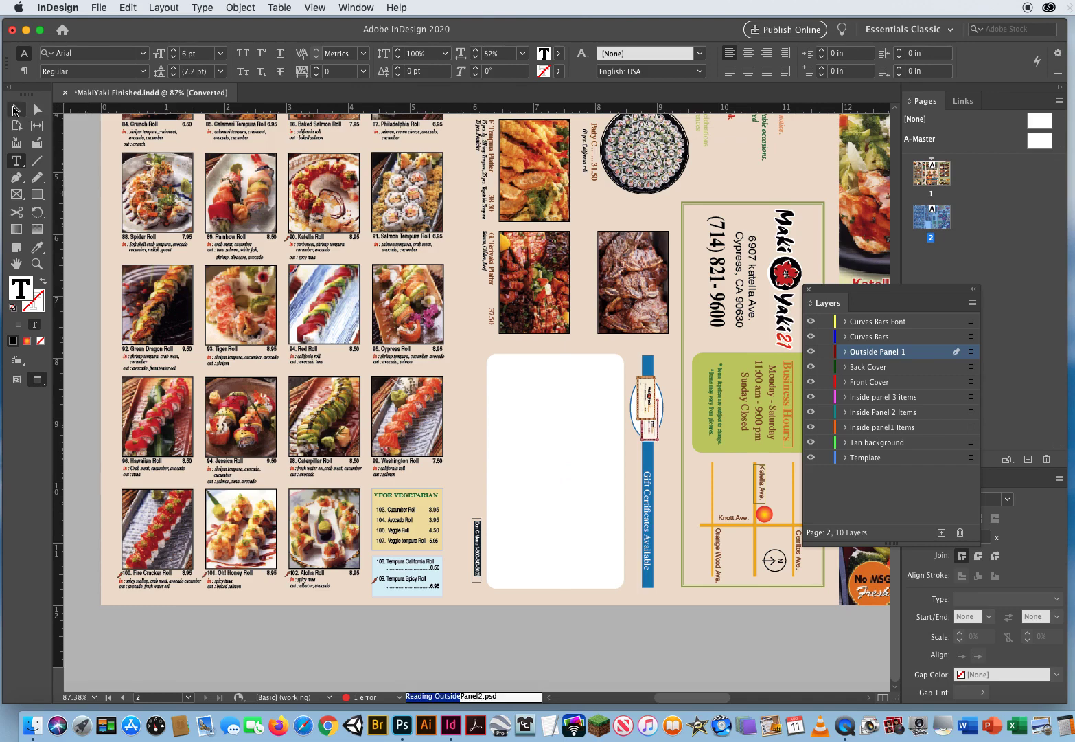
pyautogui.click(475, 553)
pyautogui.click(492, 561)
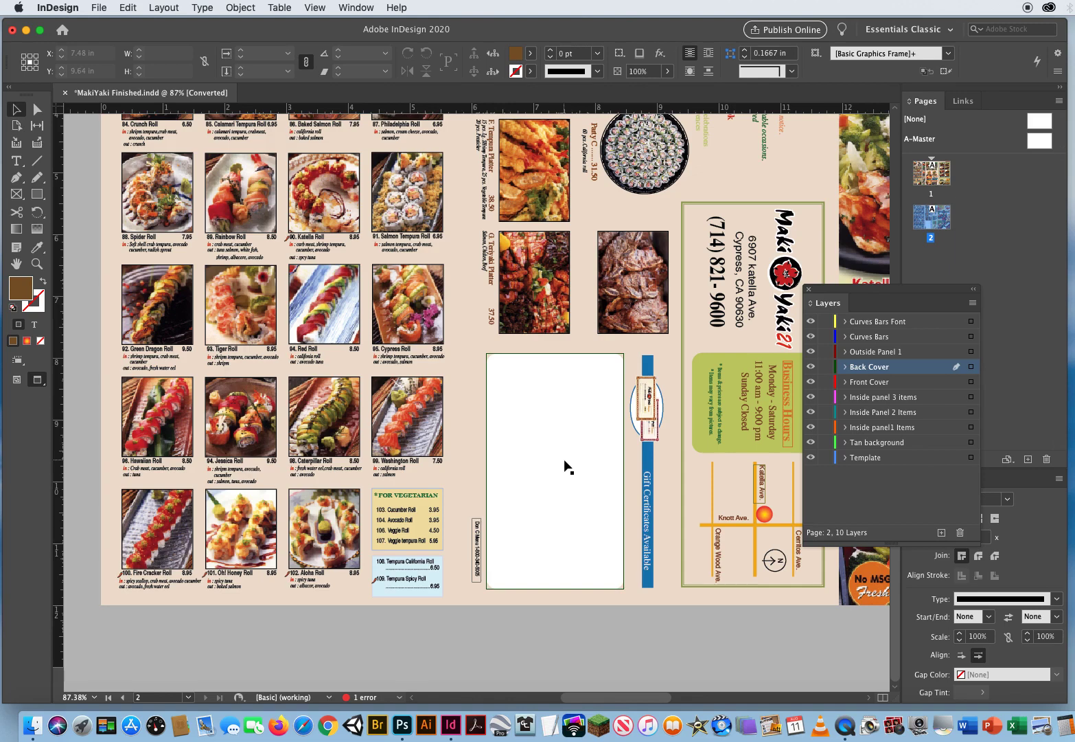
# Open the Preflight report, expand its overset text error and go to the affected text frame on page 1
pyautogui.click(399, 697)
pyautogui.click(456, 651)
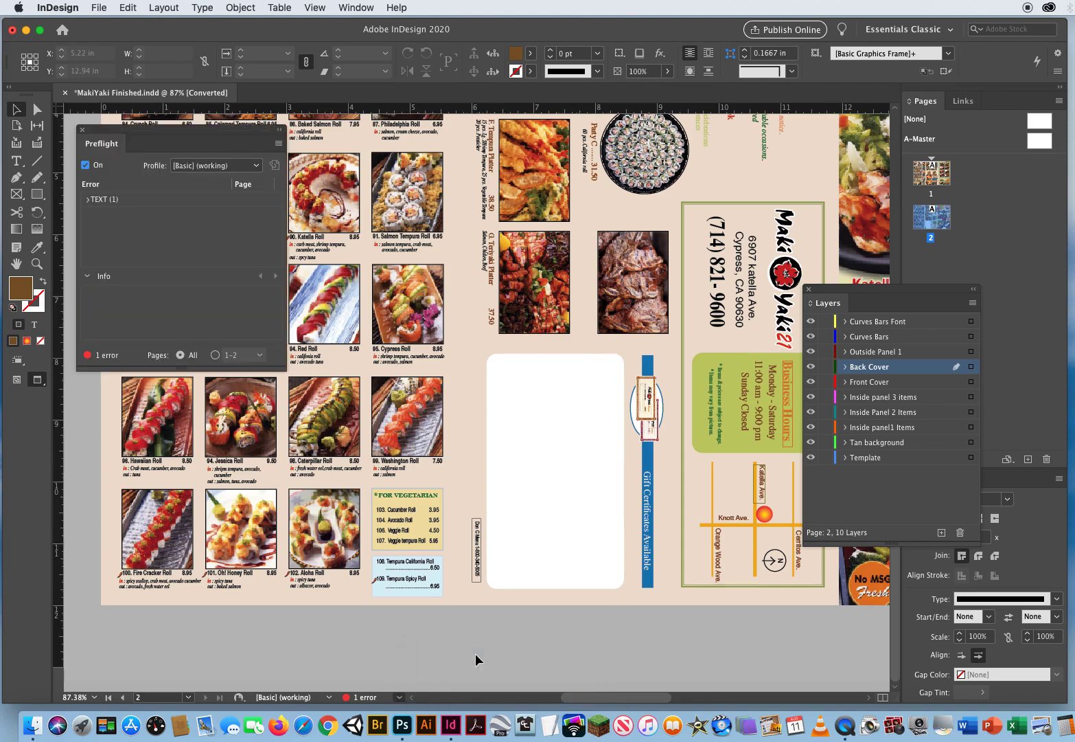
pyautogui.moveTo(204, 138); pyautogui.dragTo(621, 169)
pyautogui.click(543, 231)
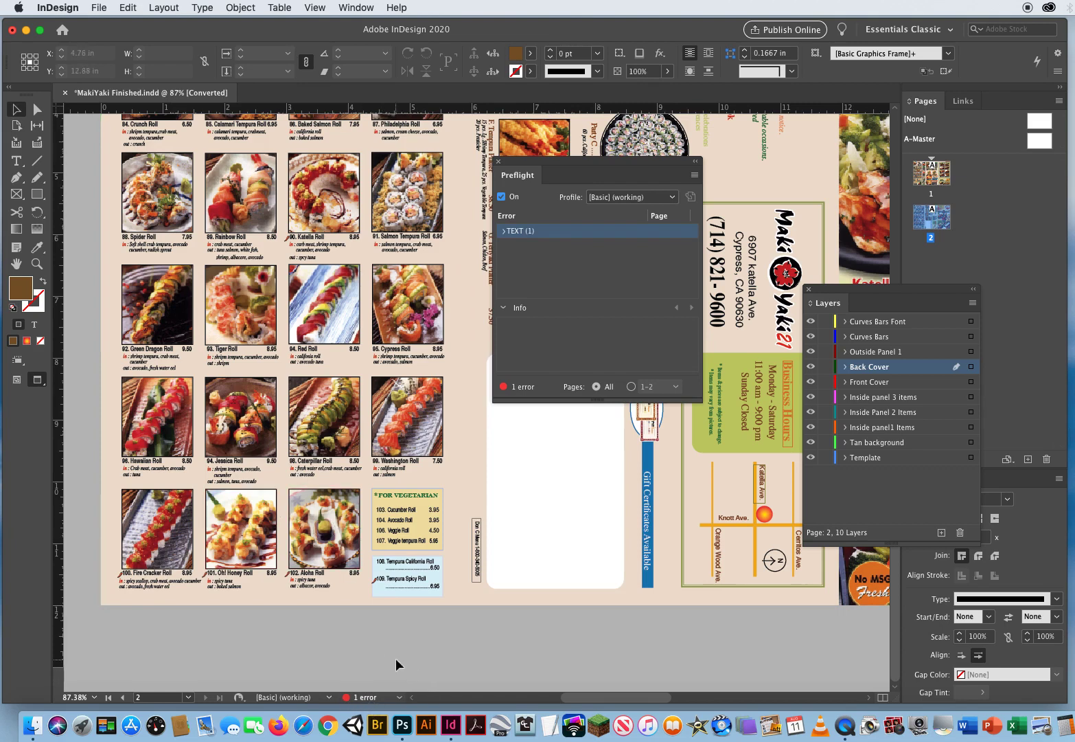
pyautogui.click(504, 233)
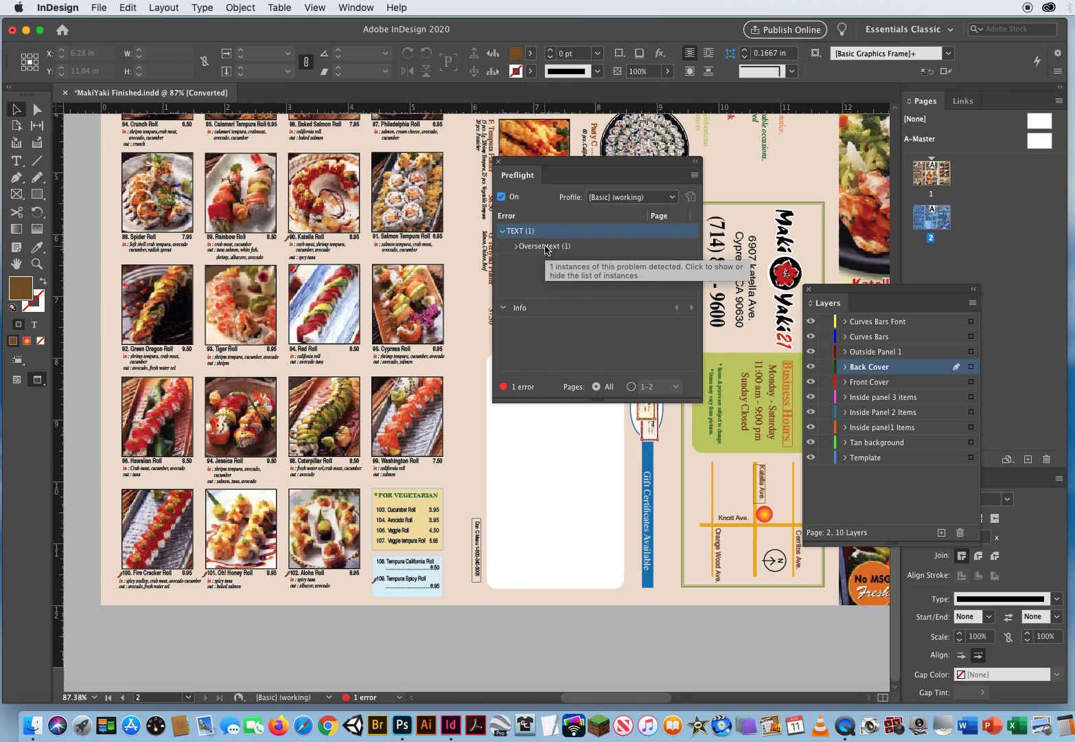
pyautogui.click(516, 246)
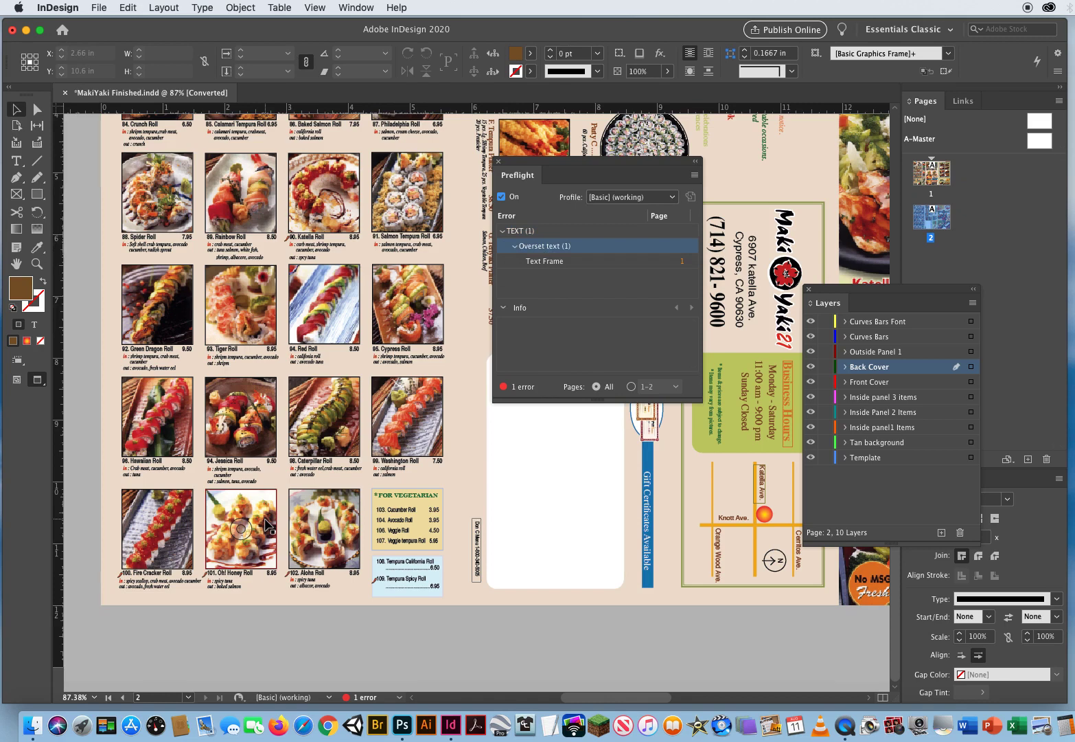
pyautogui.click(682, 261)
# Extend the overset text frame under the Tempura Meal heading to about 0.29 in high, and close the Preflight report
pyautogui.moveTo(552, 165); pyautogui.dragTo(694, 146)
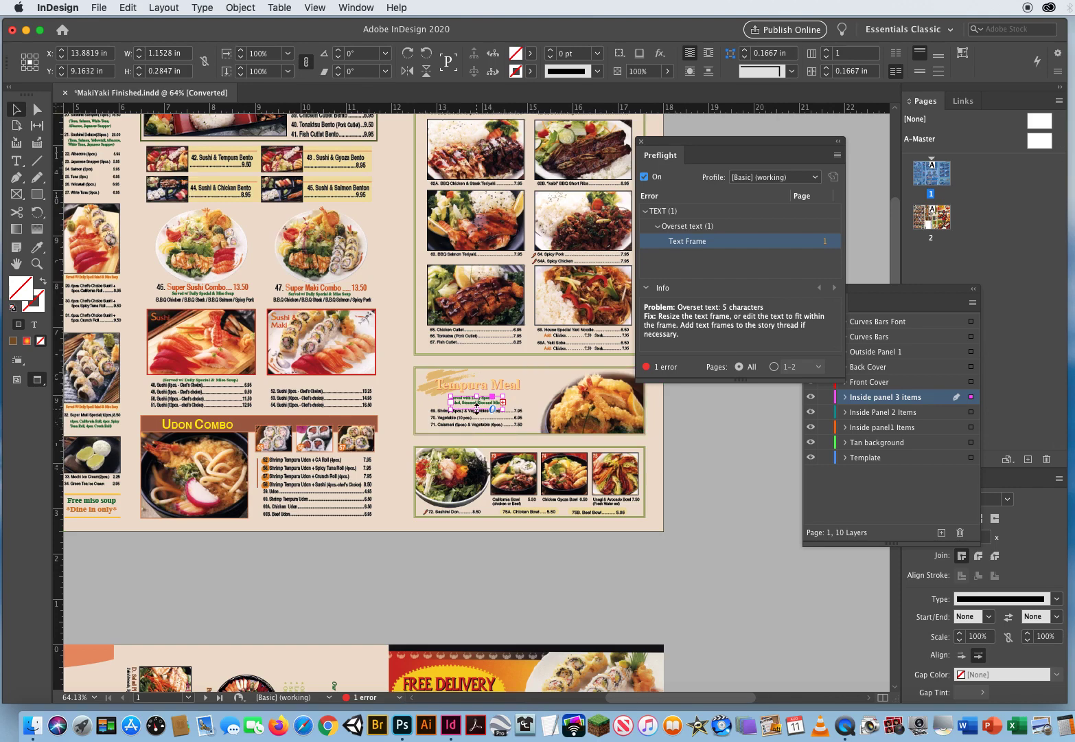
pyautogui.moveTo(477, 408); pyautogui.dragTo(476, 409)
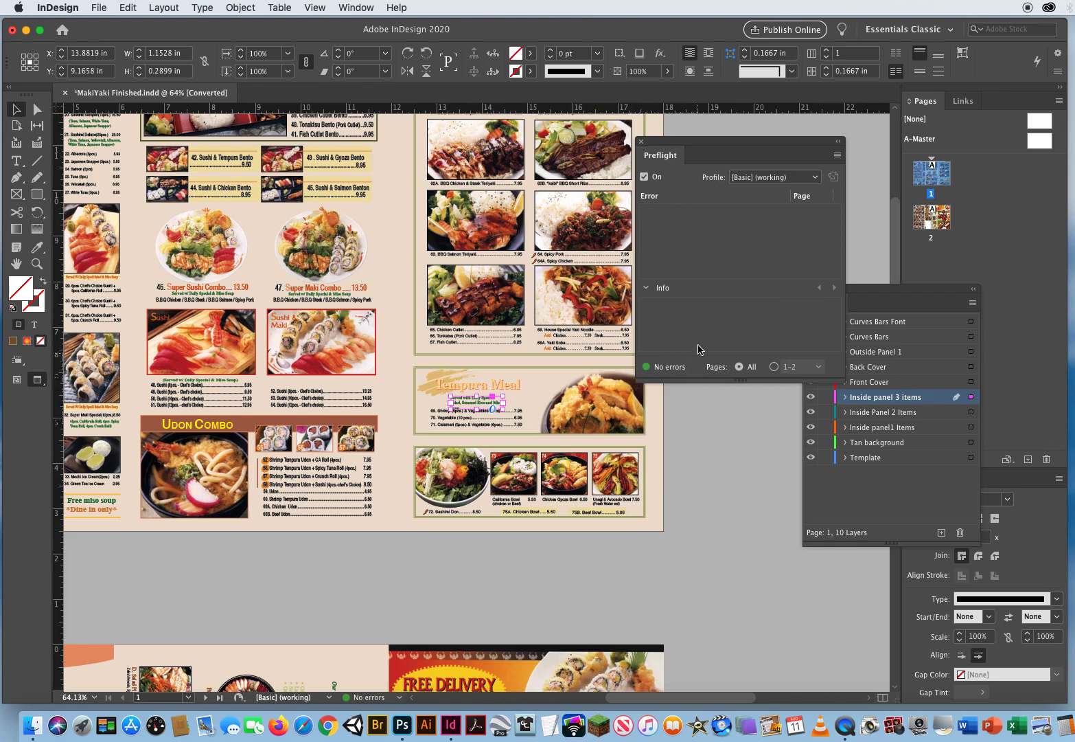
pyautogui.click(642, 142)
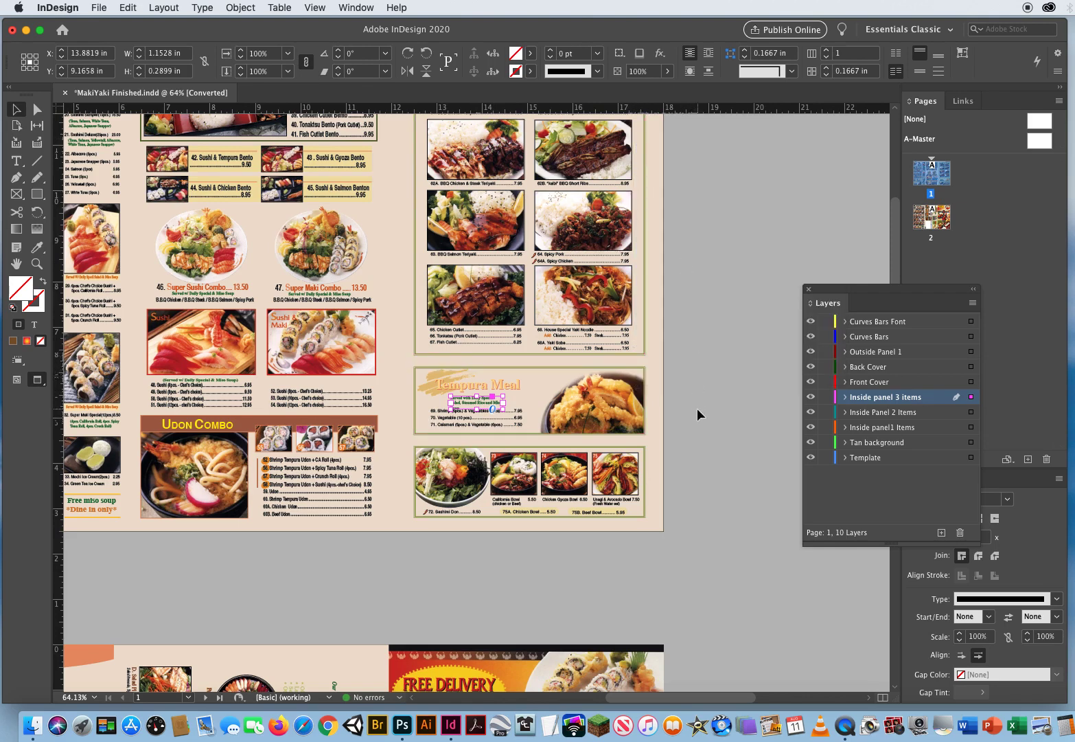
# Widen the "Served with Daily Special Salad" text frame under Tempura Meal to about 1.32 in, keeping it about 0.28 in high
pyautogui.click(38, 263)
pyautogui.moveTo(433, 386); pyautogui.dragTo(539, 443)
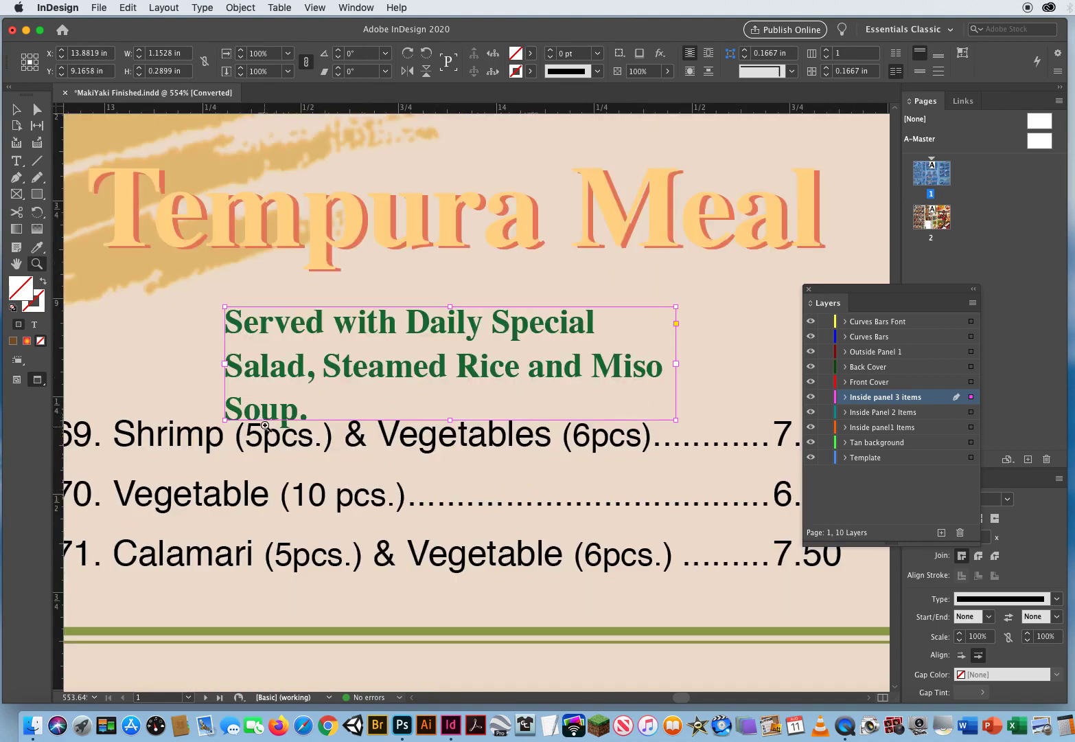
pyautogui.click(15, 110)
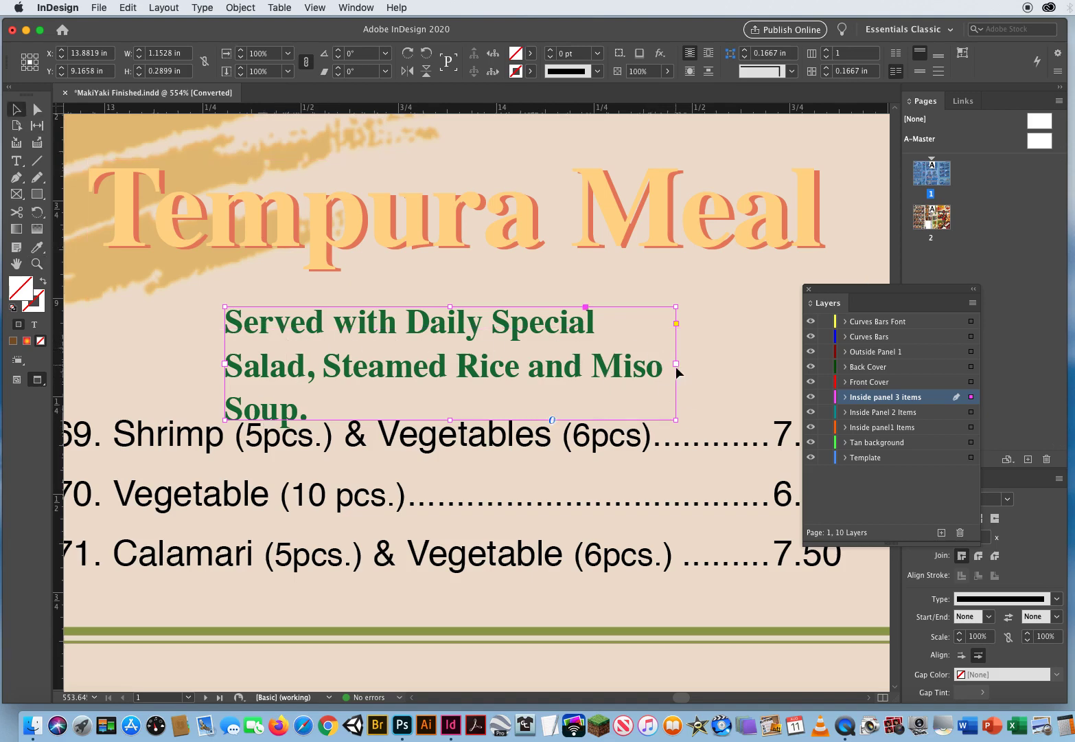
pyautogui.moveTo(676, 419); pyautogui.dragTo(742, 417)
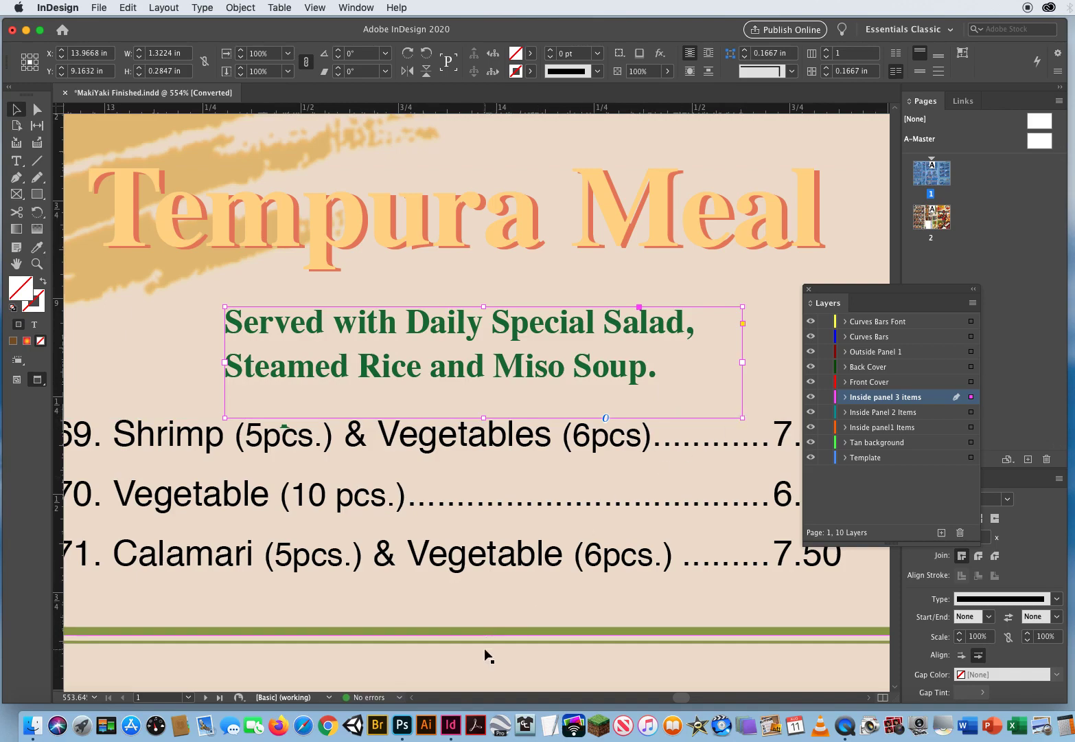
# Zoom out to 75% from the Tempura Meal text and look over the surrounding menu panels and the start of page 2
pyautogui.scroll(-5, 471, 608)
pyautogui.scroll(-5, 474, 298)
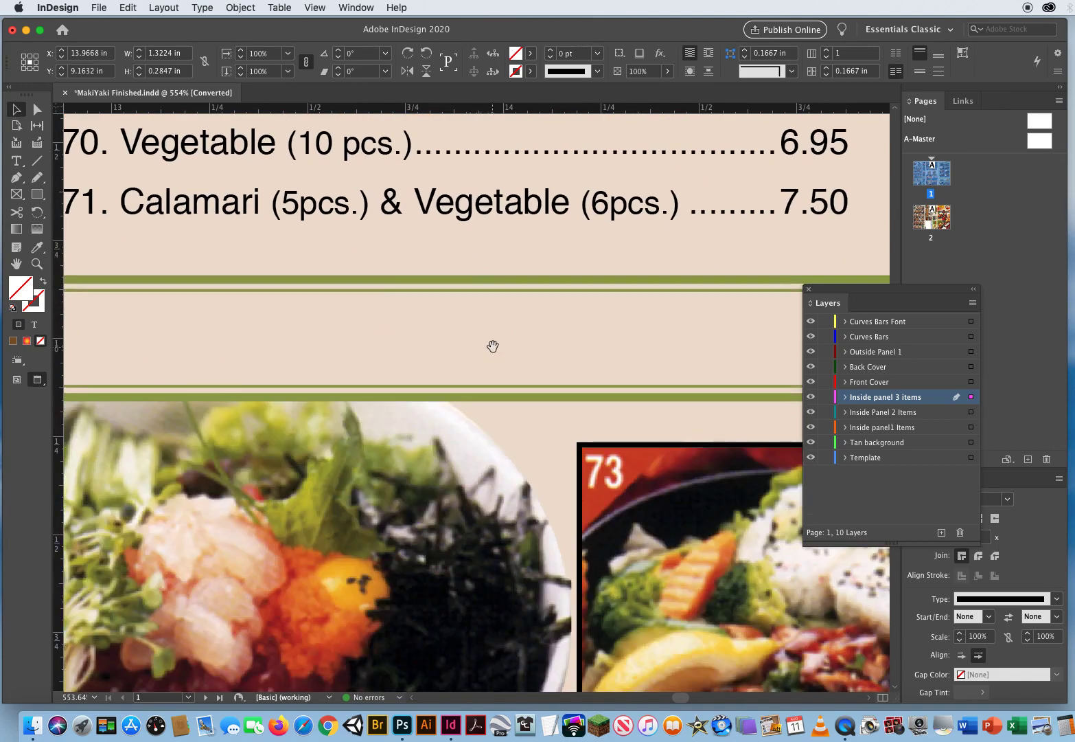
pyautogui.press('z')
pyautogui.keyDown('alt'); pyautogui.click(466, 330); pyautogui.keyUp('alt')
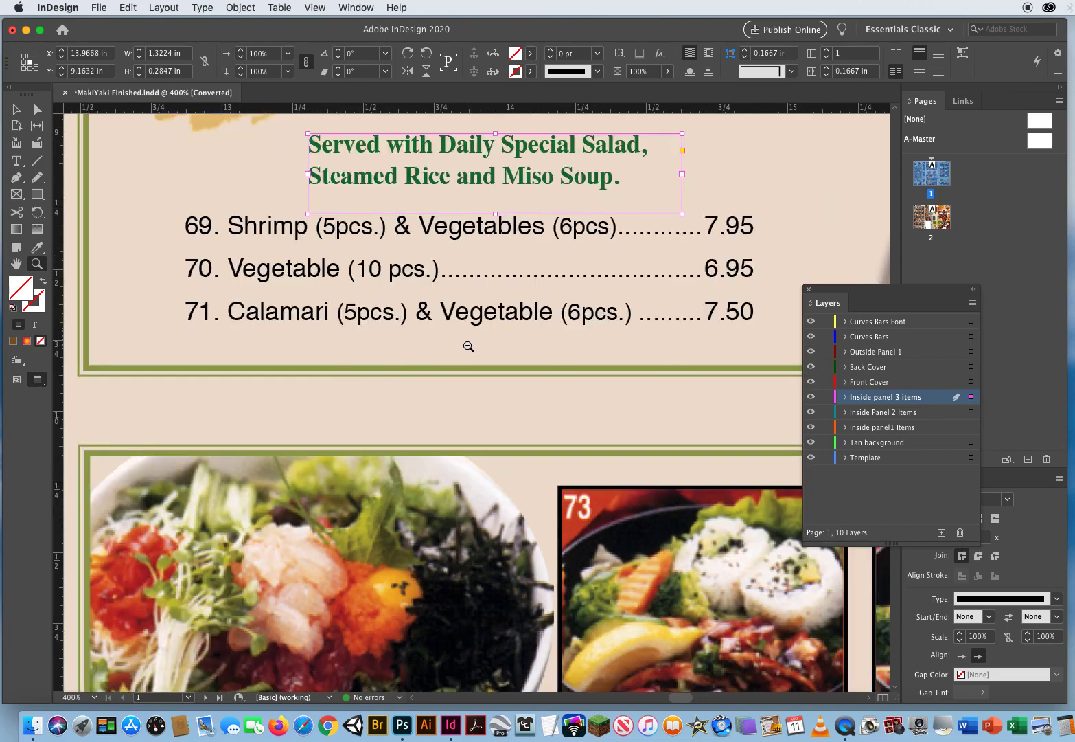
pyautogui.keyDown('alt'); pyautogui.click(468, 348); pyautogui.keyUp('alt')
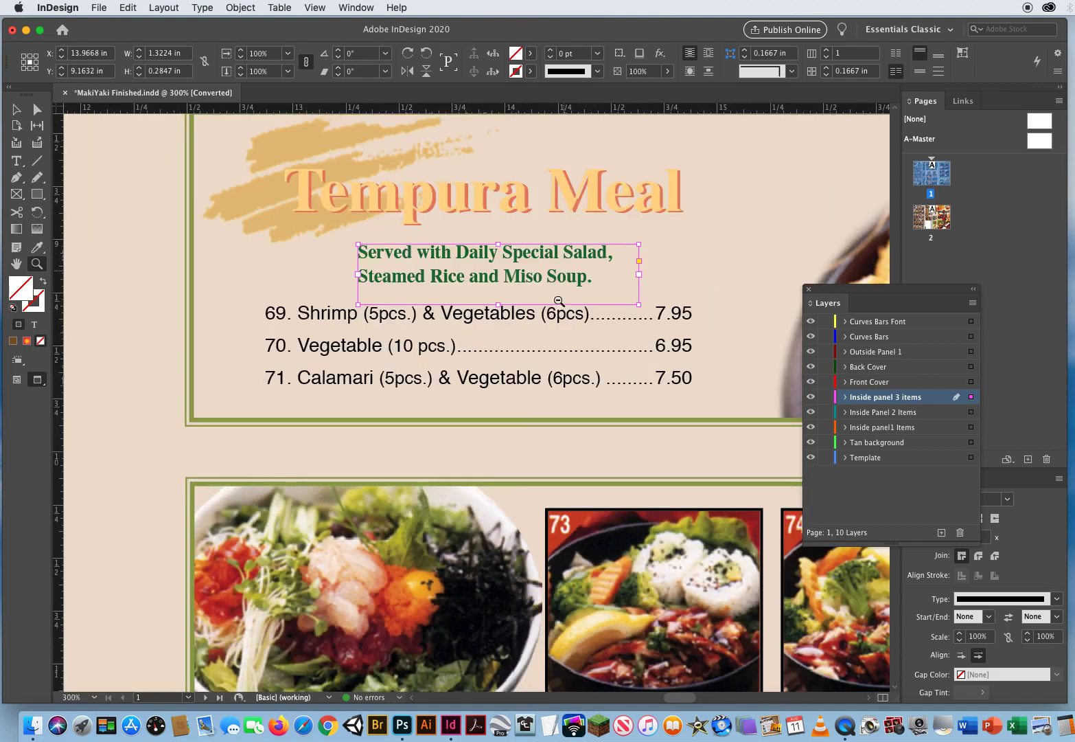
pyautogui.keyDown('alt'); pyautogui.click(520, 417); pyautogui.keyUp('alt')
pyautogui.keyDown('alt'); pyautogui.click(521, 417); pyautogui.keyUp('alt')
pyautogui.keyDown('alt'); pyautogui.click(521, 418); pyautogui.keyUp('alt')
pyautogui.keyDown('alt'); pyautogui.click(520, 418); pyautogui.keyUp('alt')
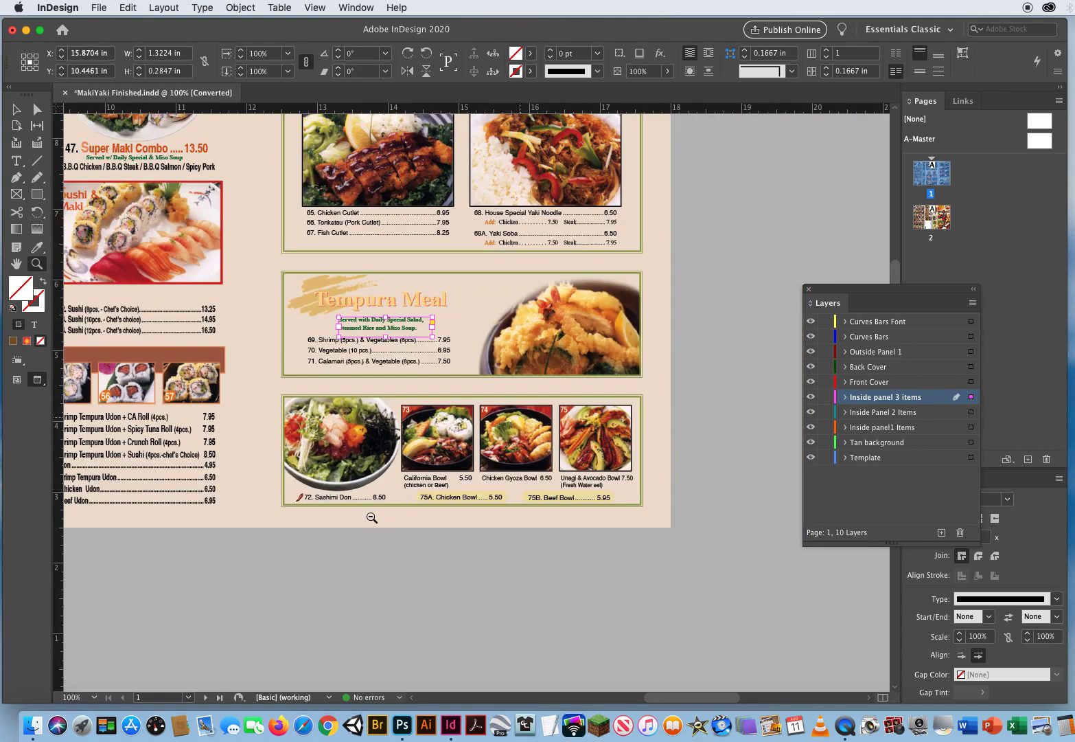
pyautogui.keyDown('alt'); pyautogui.click(370, 515); pyautogui.keyUp('alt')
pyautogui.moveTo(371, 511); pyautogui.dragTo(594, 388)
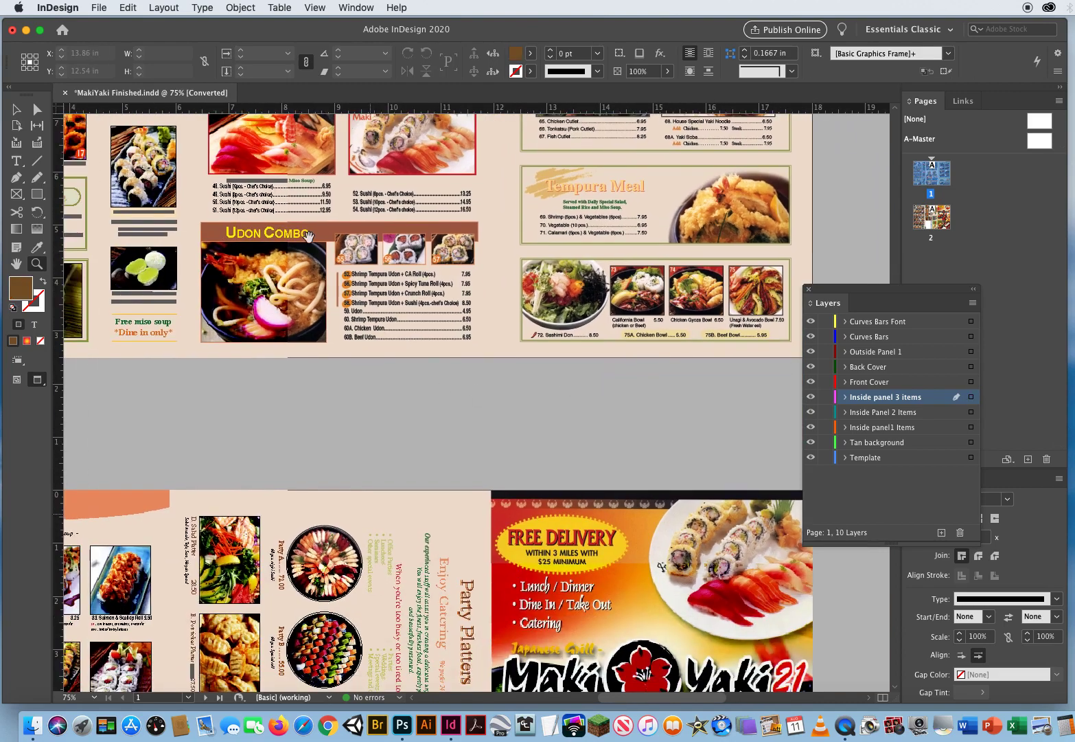
pyautogui.moveTo(381, 404); pyautogui.dragTo(412, 258)
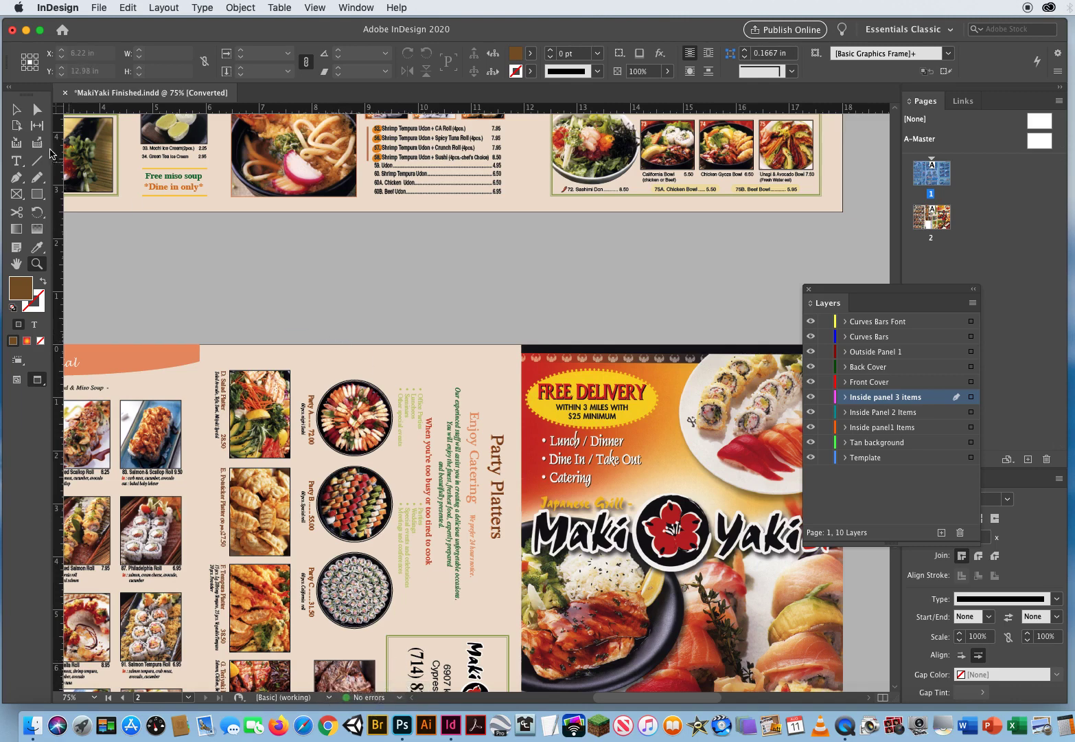
# Switch to the Selection tool and look over the inside panels on page 1 and the outside panels on page 2
pyautogui.click(16, 109)
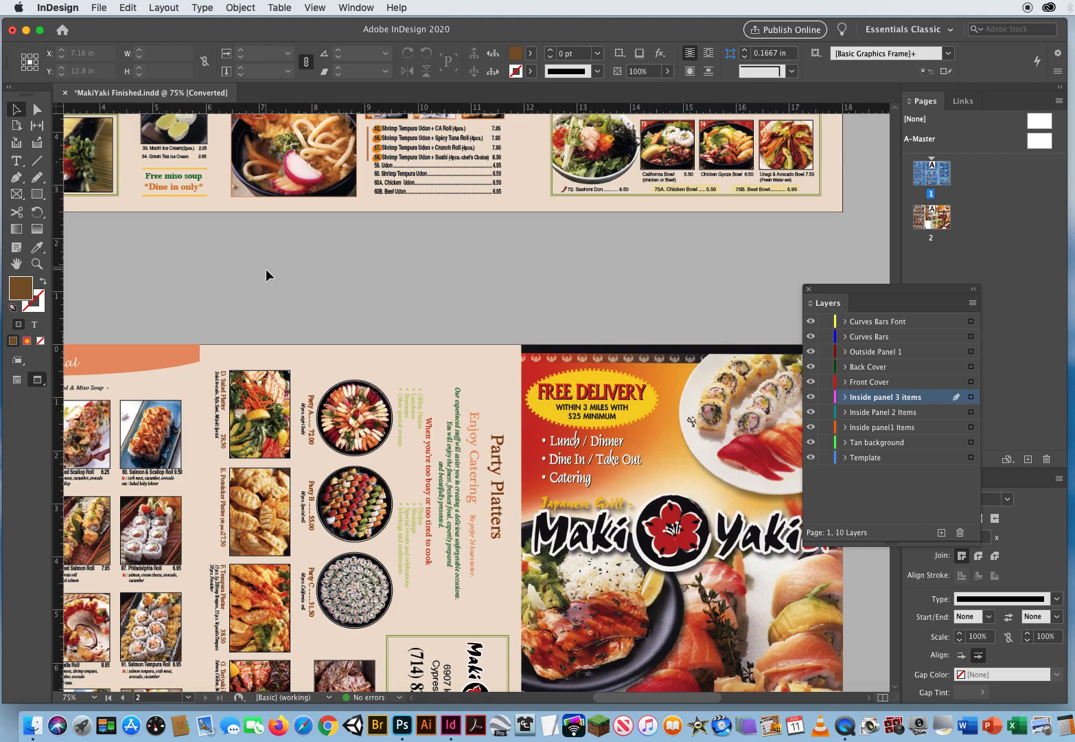
pyautogui.moveTo(261, 200); pyautogui.dragTo(287, 229)
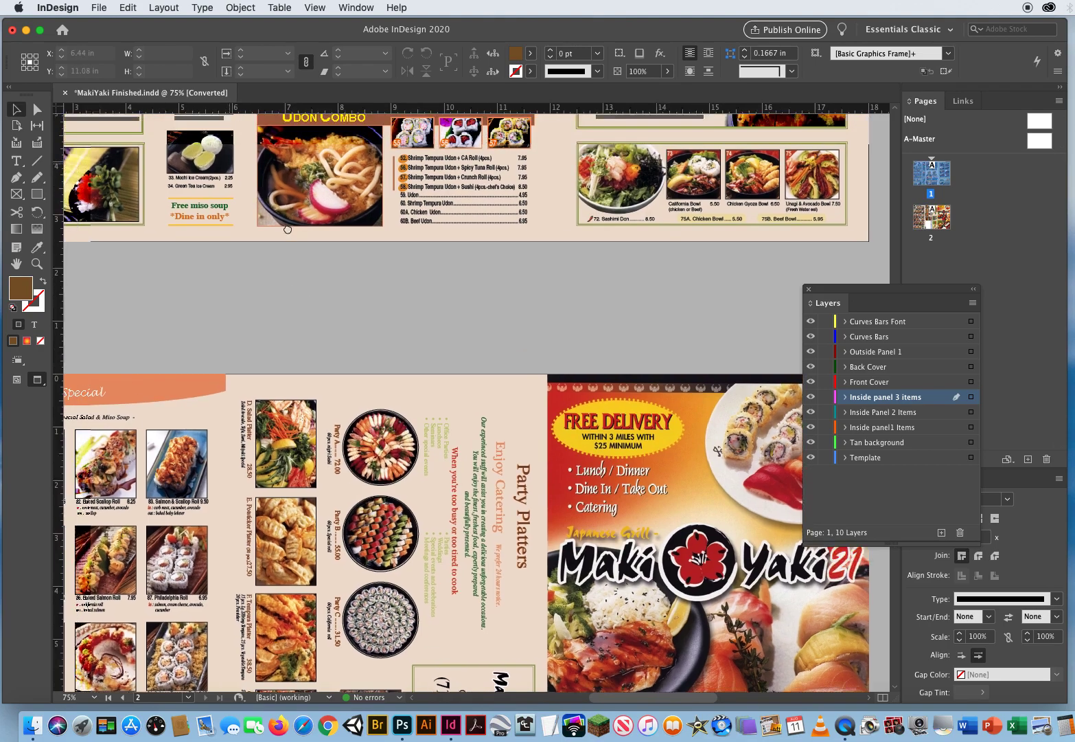
pyautogui.scroll(10, 287, 229)
pyautogui.hscroll(-3, 287, 230)
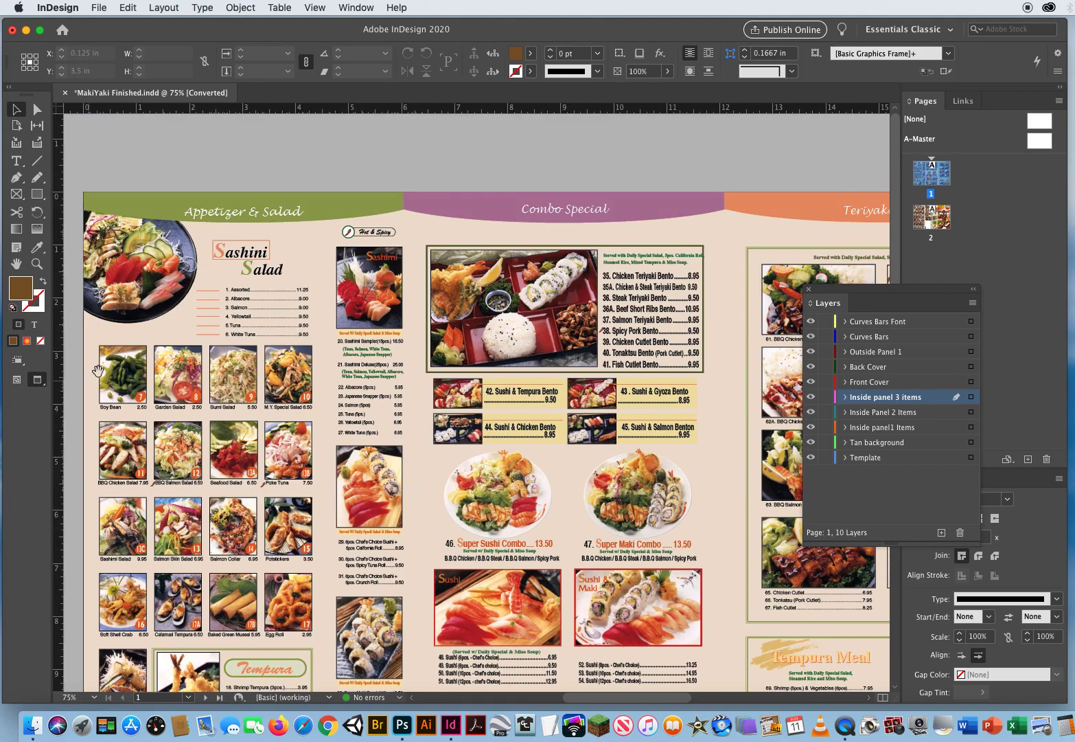
pyautogui.moveTo(553, 449); pyautogui.dragTo(316, 362)
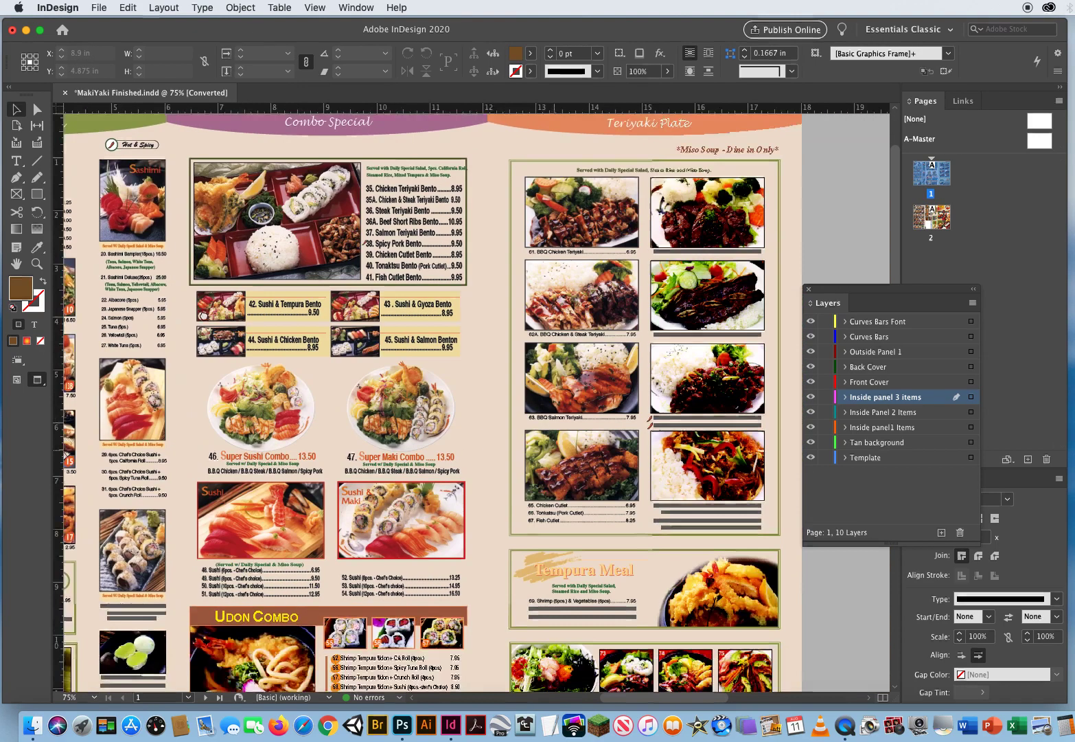
pyautogui.scroll(-15, 400, 287)
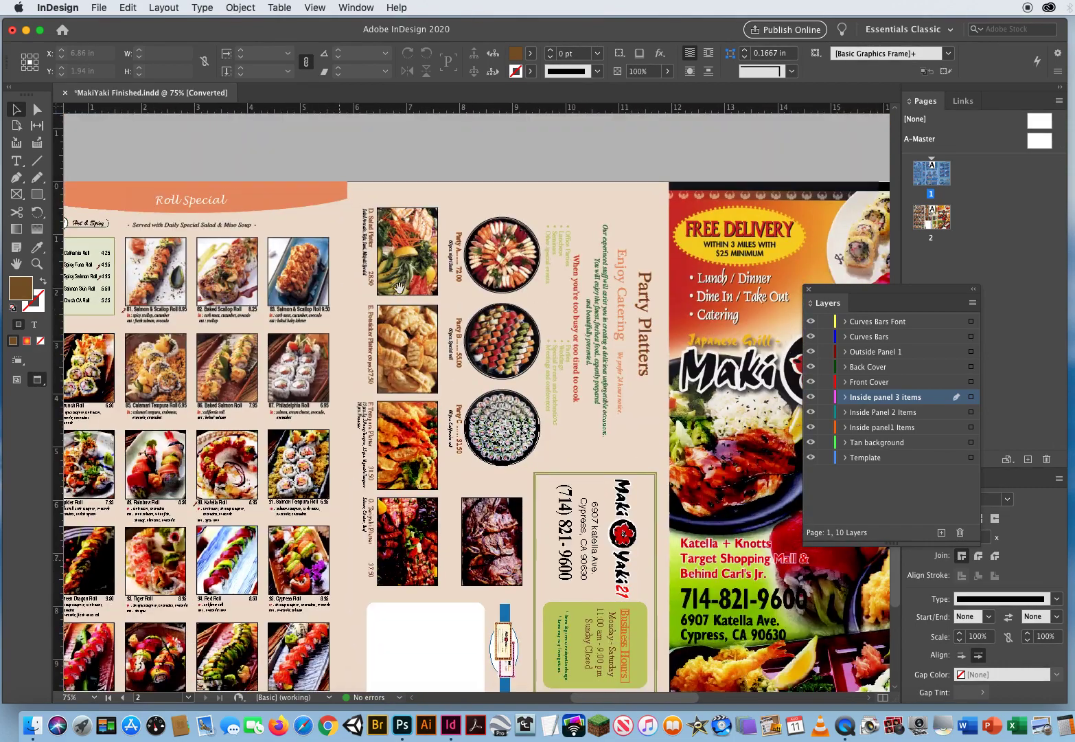
pyautogui.moveTo(412, 272); pyautogui.dragTo(231, 489)
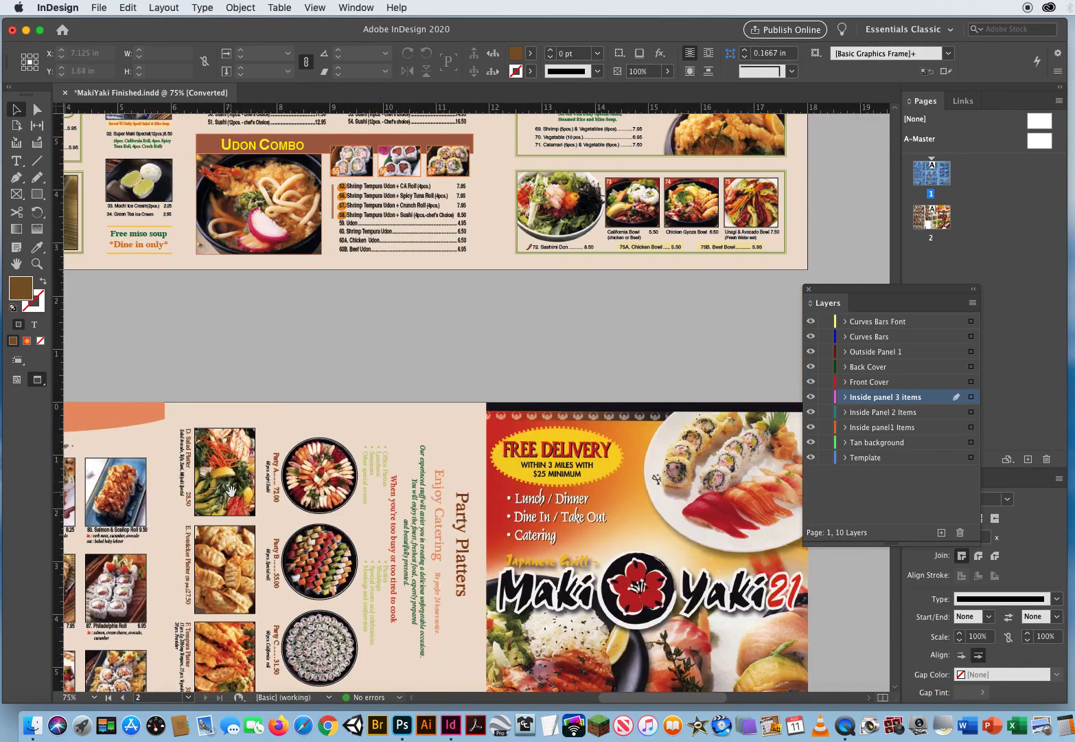
pyautogui.moveTo(302, 242); pyautogui.dragTo(333, 483)
pyautogui.moveTo(308, 278)
pyautogui.mouseDown()
pyautogui.moveTo(385, 497)
pyautogui.moveTo(436, 502)
pyautogui.mouseUp()
pyautogui.moveTo(336, 435); pyautogui.dragTo(405, 458)
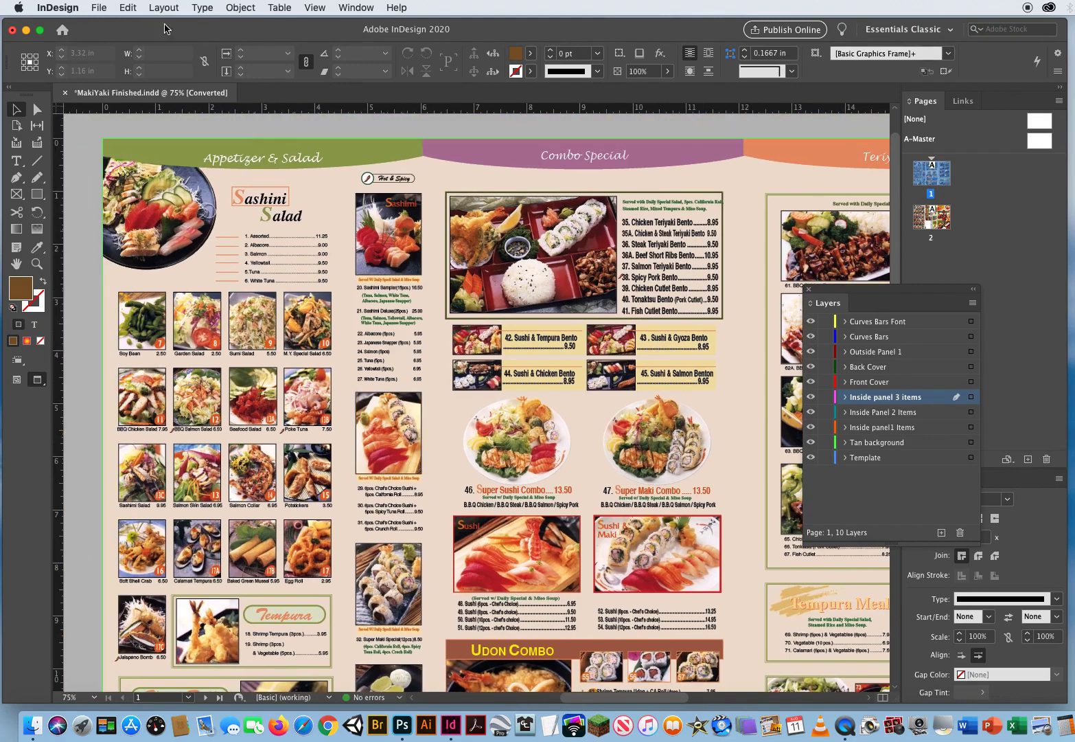
# Open the Package summary and review its fonts, links and images, colors and inks, and print settings
pyautogui.click(100, 9)
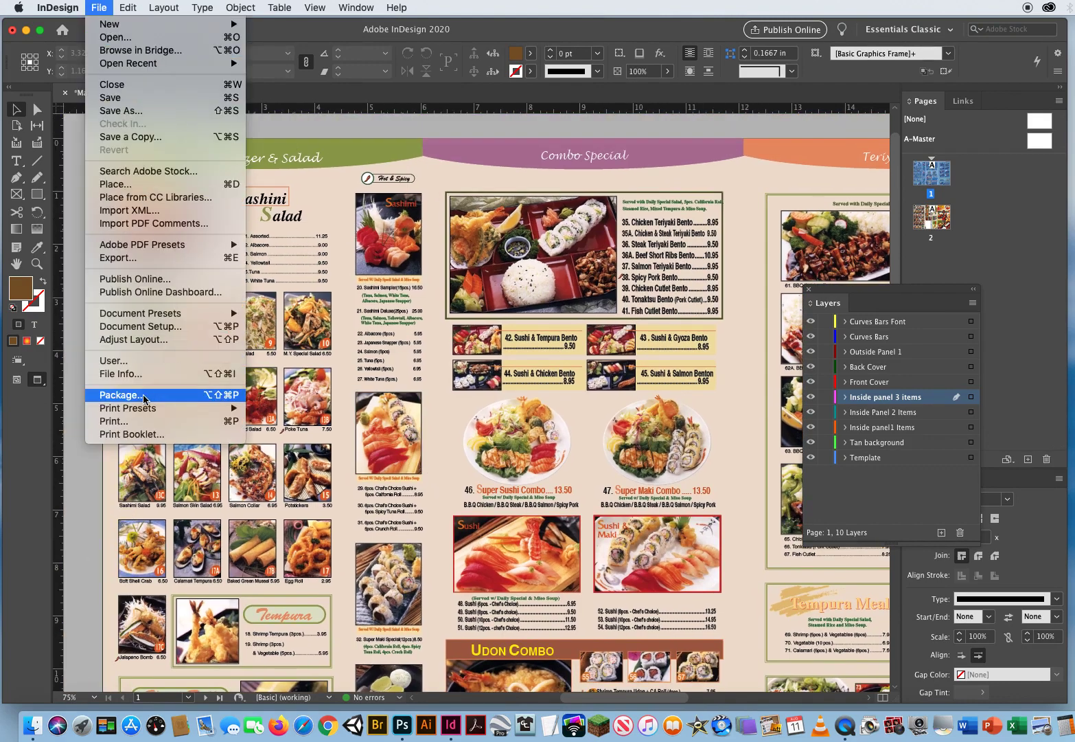
pyautogui.click(120, 395)
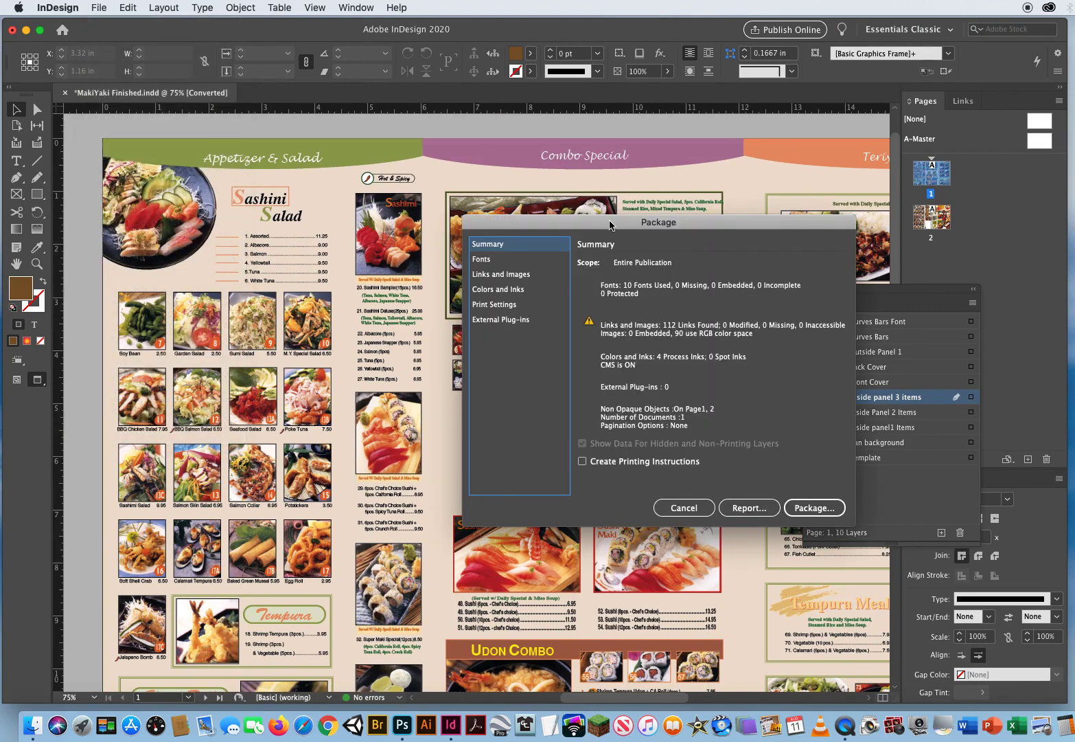
pyautogui.moveTo(608, 221); pyautogui.dragTo(429, 120)
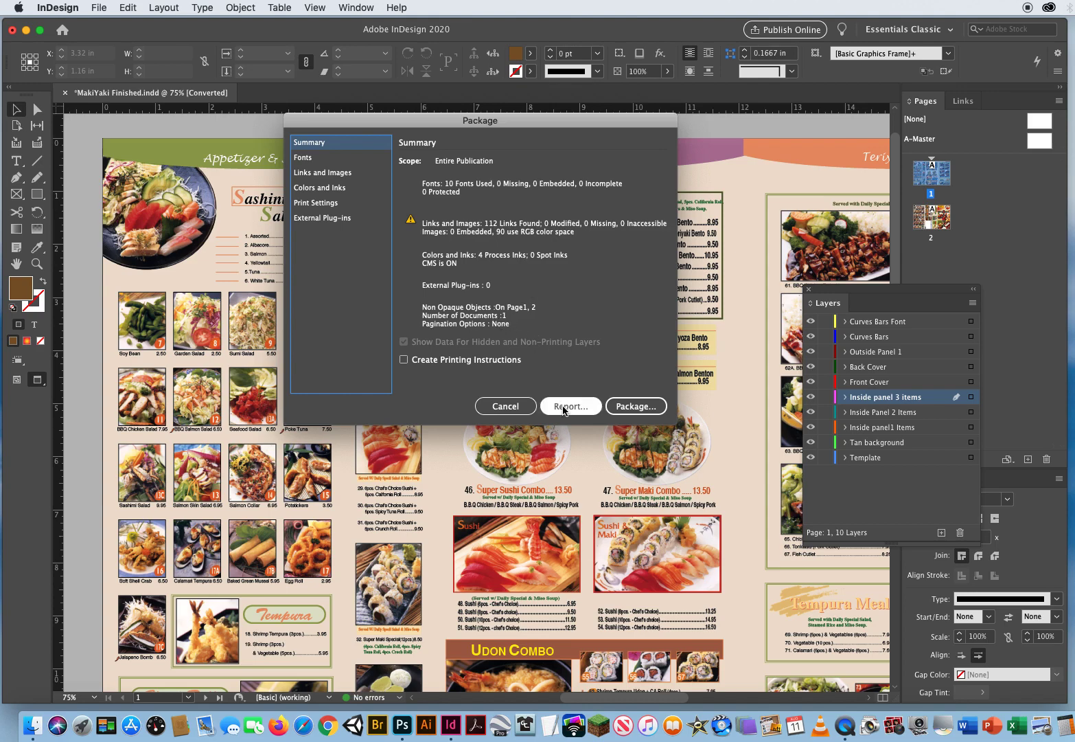
pyautogui.click(326, 160)
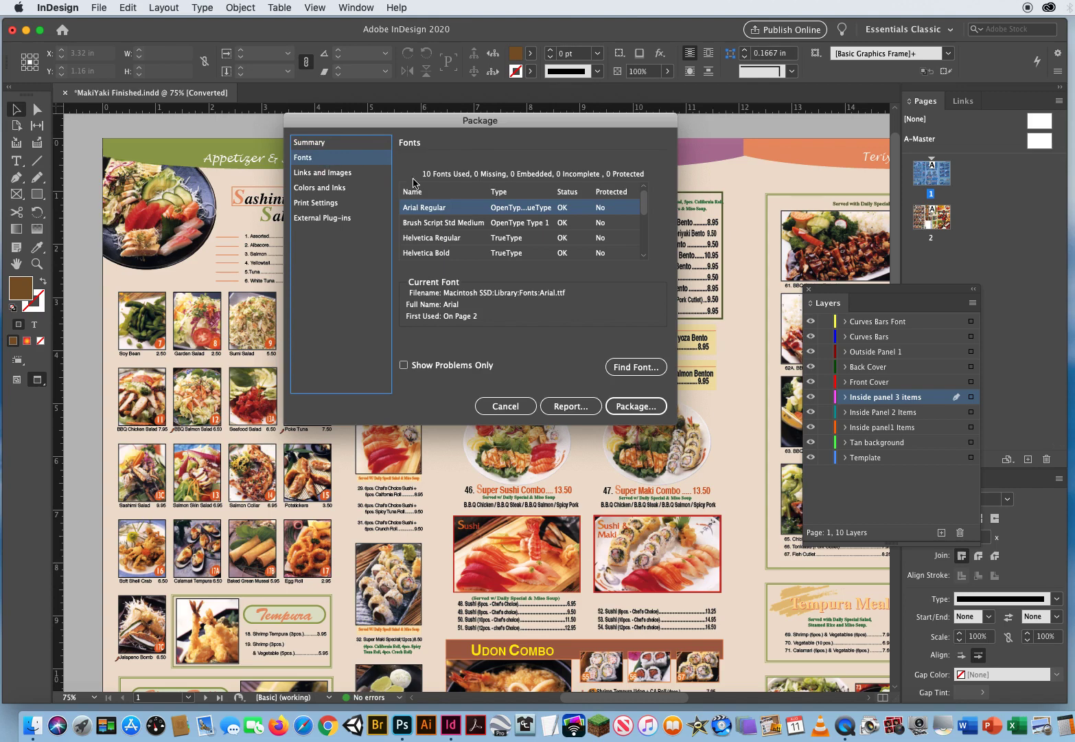
pyautogui.click(355, 173)
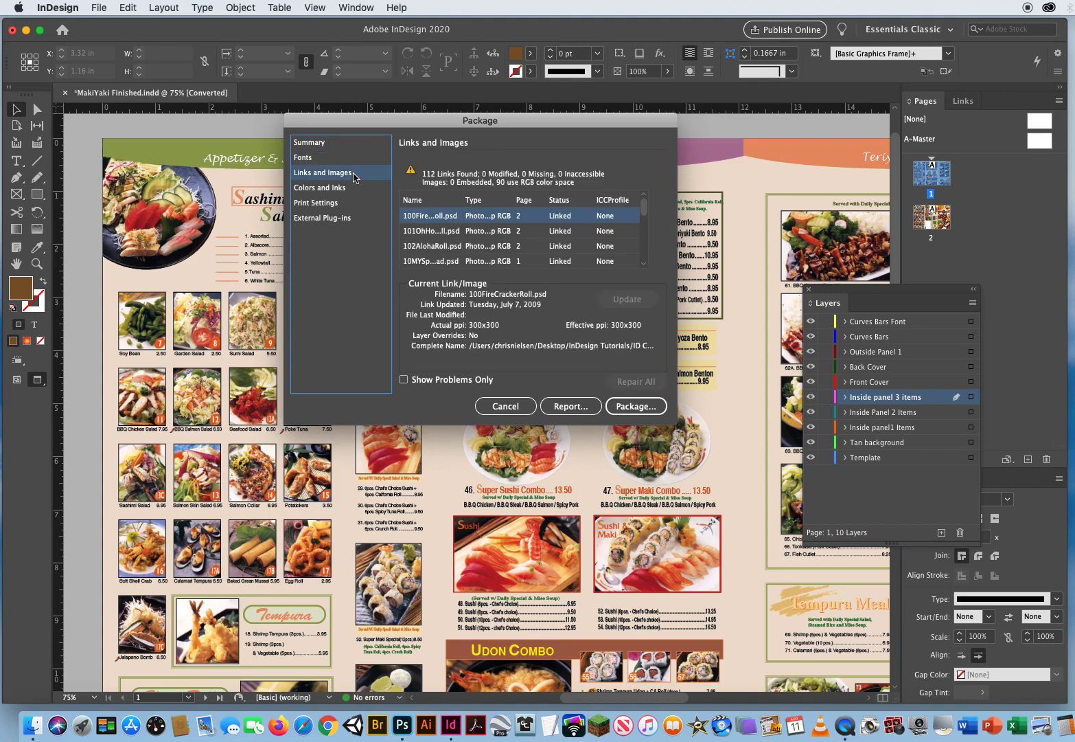
pyautogui.scroll(-10, 645, 209)
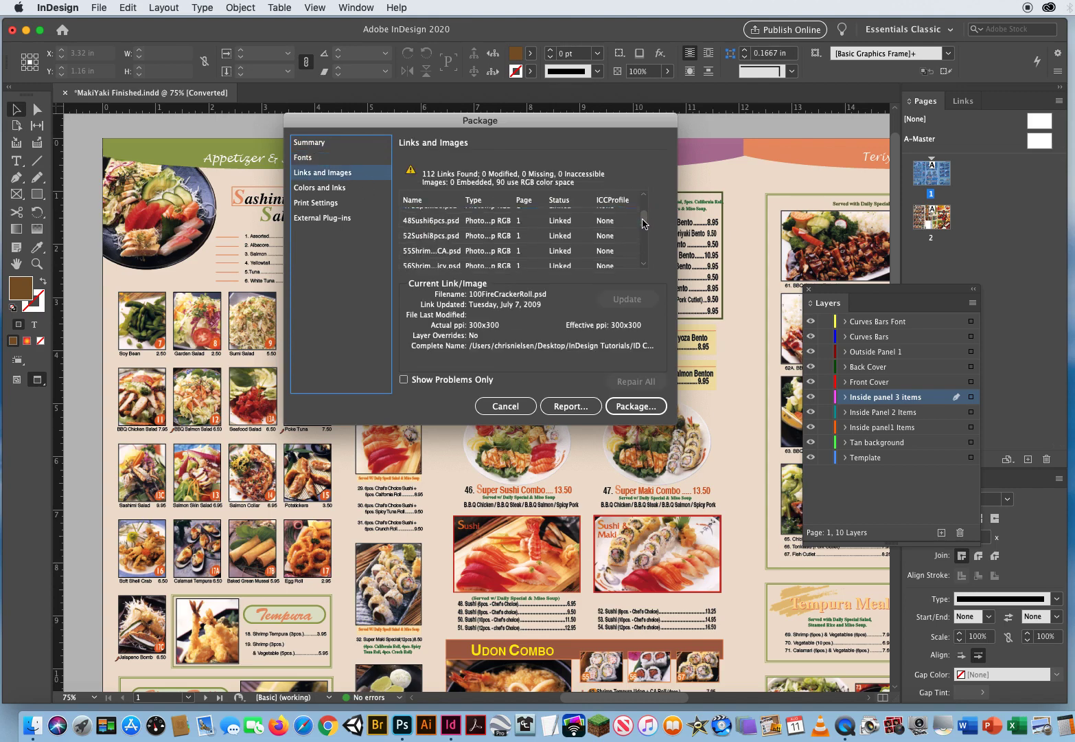
pyautogui.scroll(10, 638, 213)
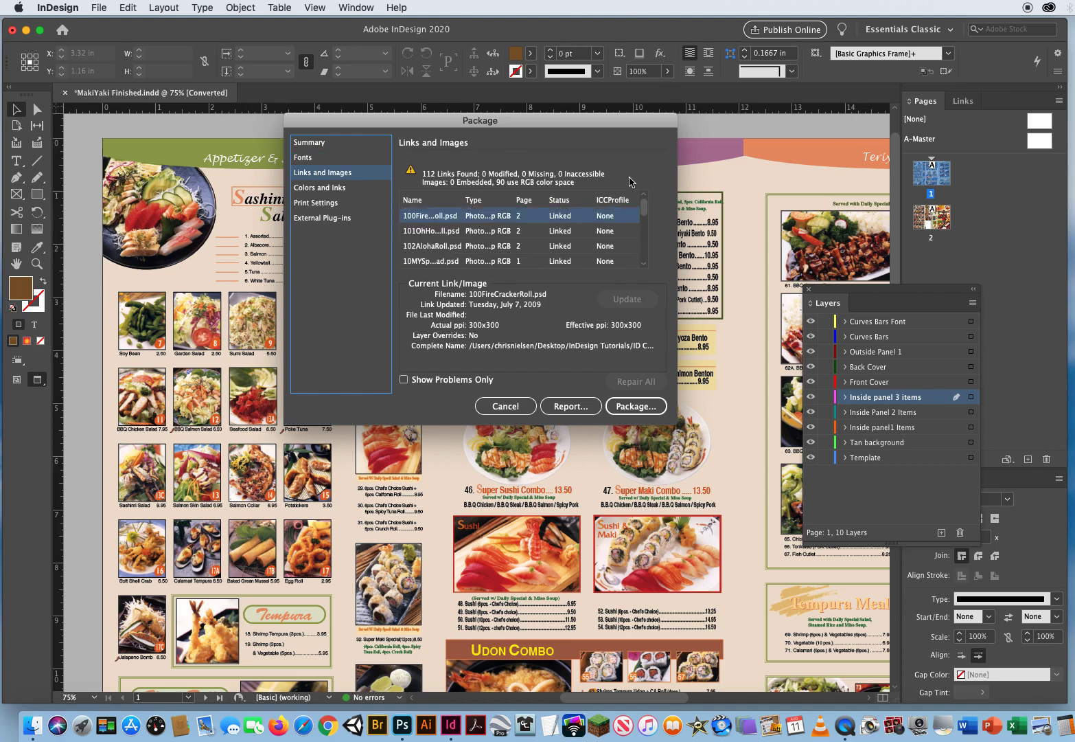
pyautogui.click(348, 189)
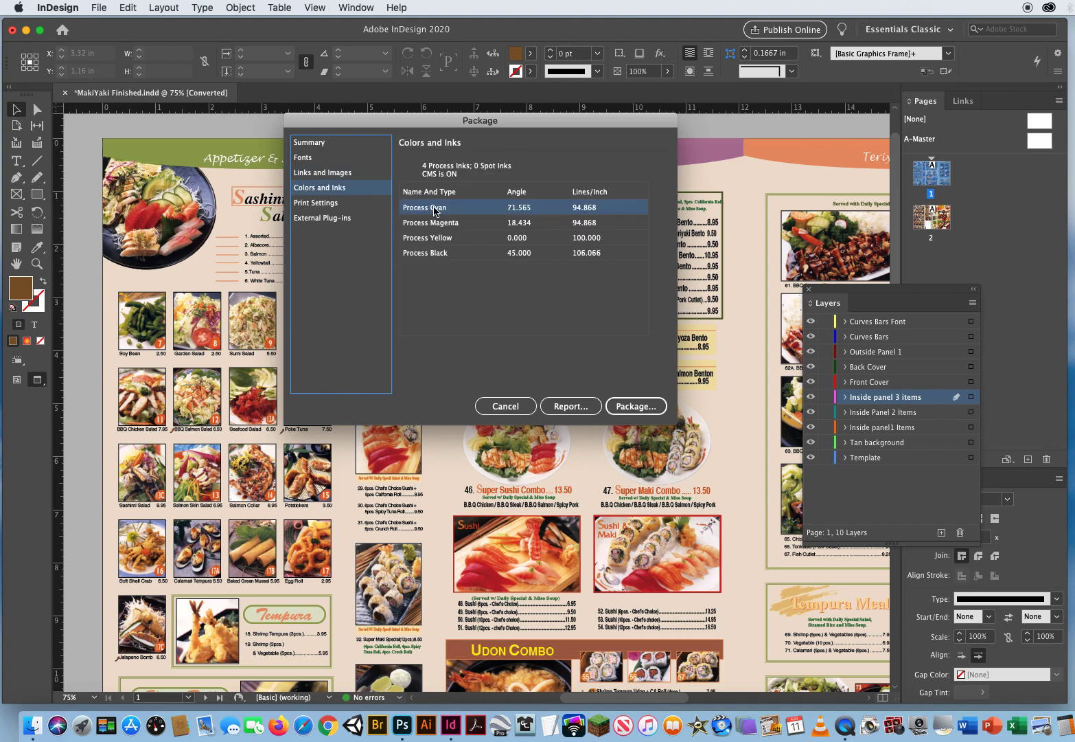
pyautogui.click(350, 206)
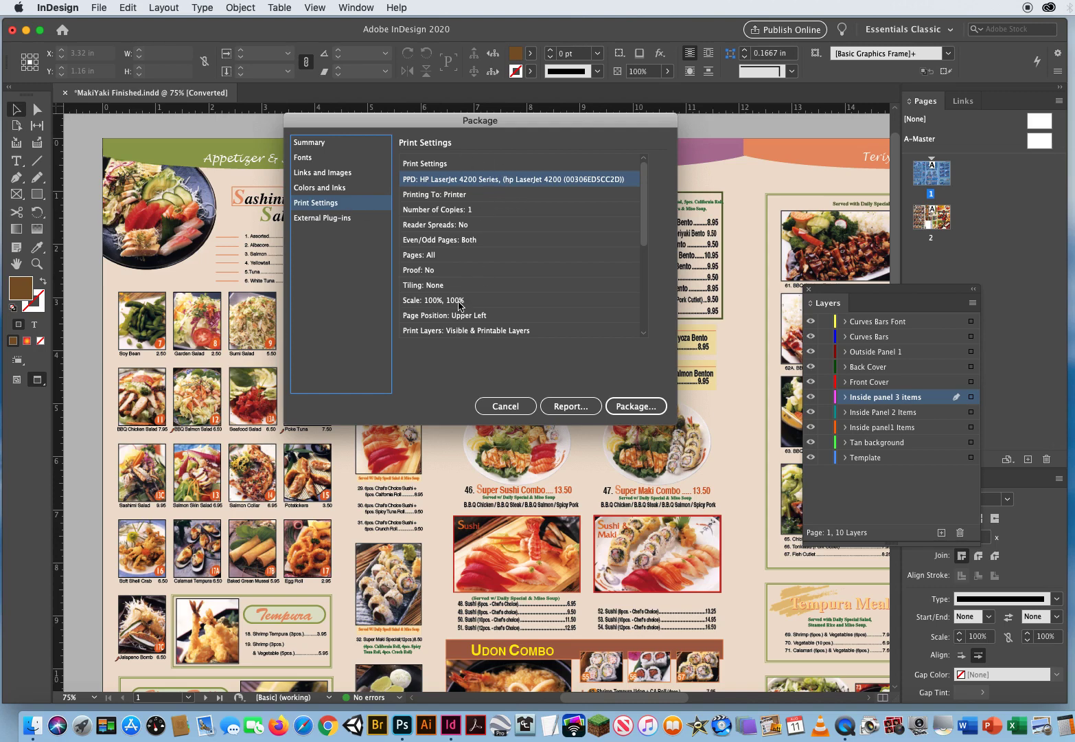
pyautogui.click(344, 146)
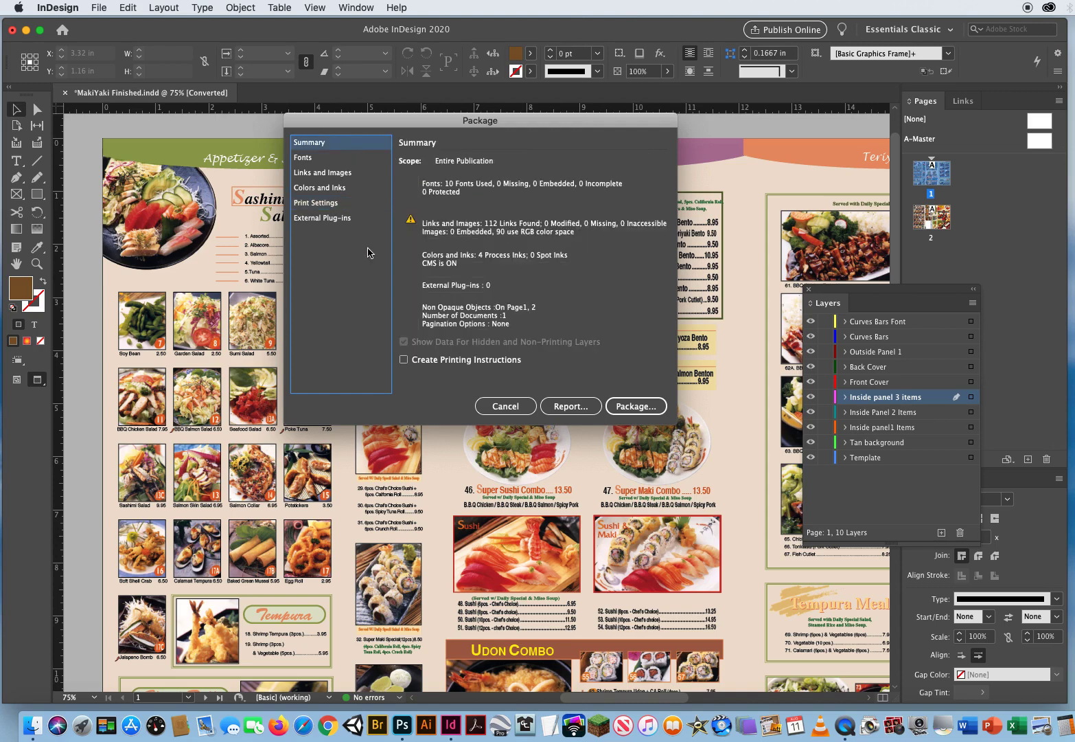
# Save the packaging report to the Desktop as MakiYaki Finished_report
pyautogui.click(574, 406)
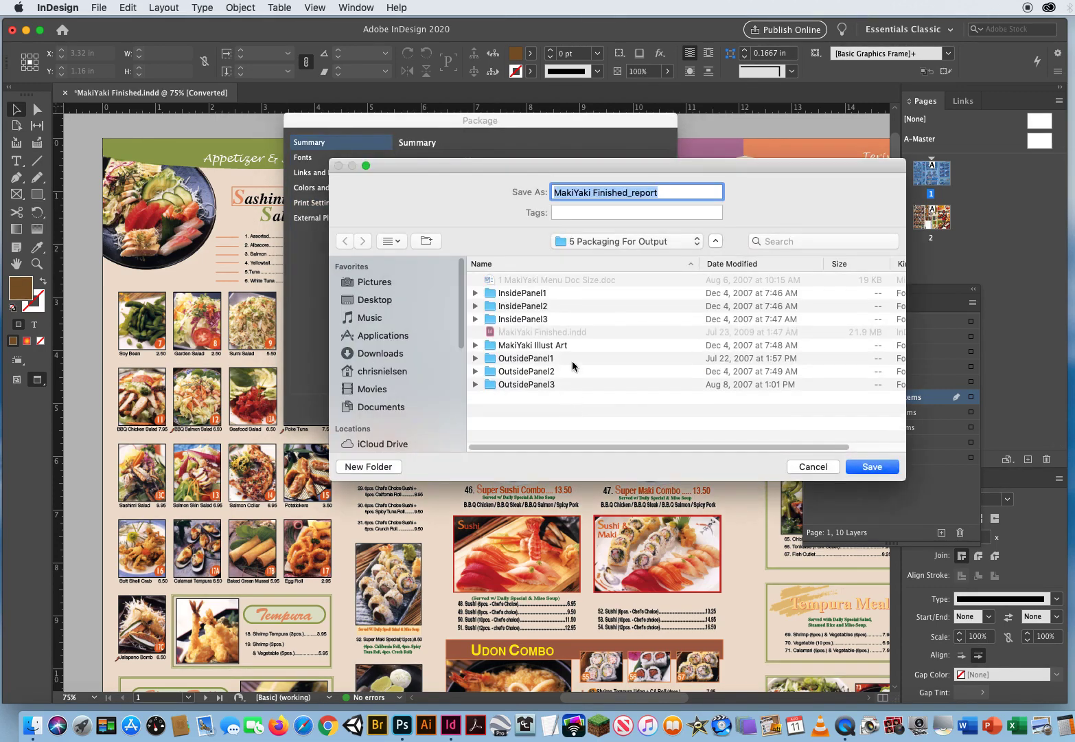
pyautogui.moveTo(522, 168); pyautogui.dragTo(418, 132)
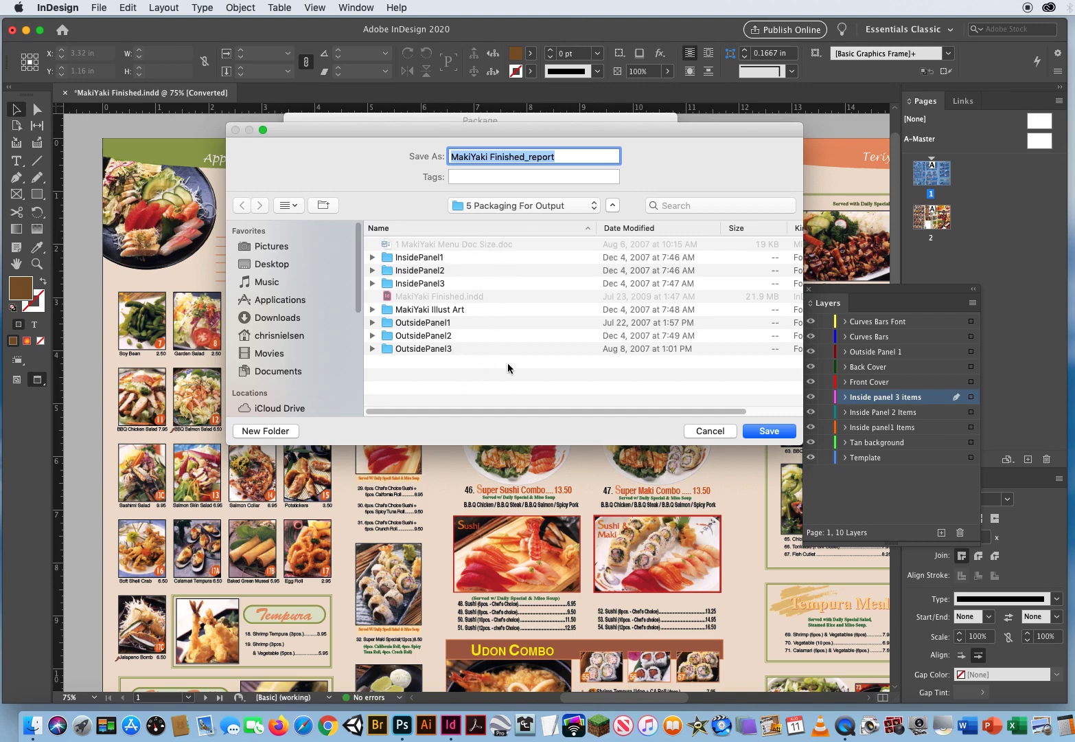
pyautogui.click(308, 267)
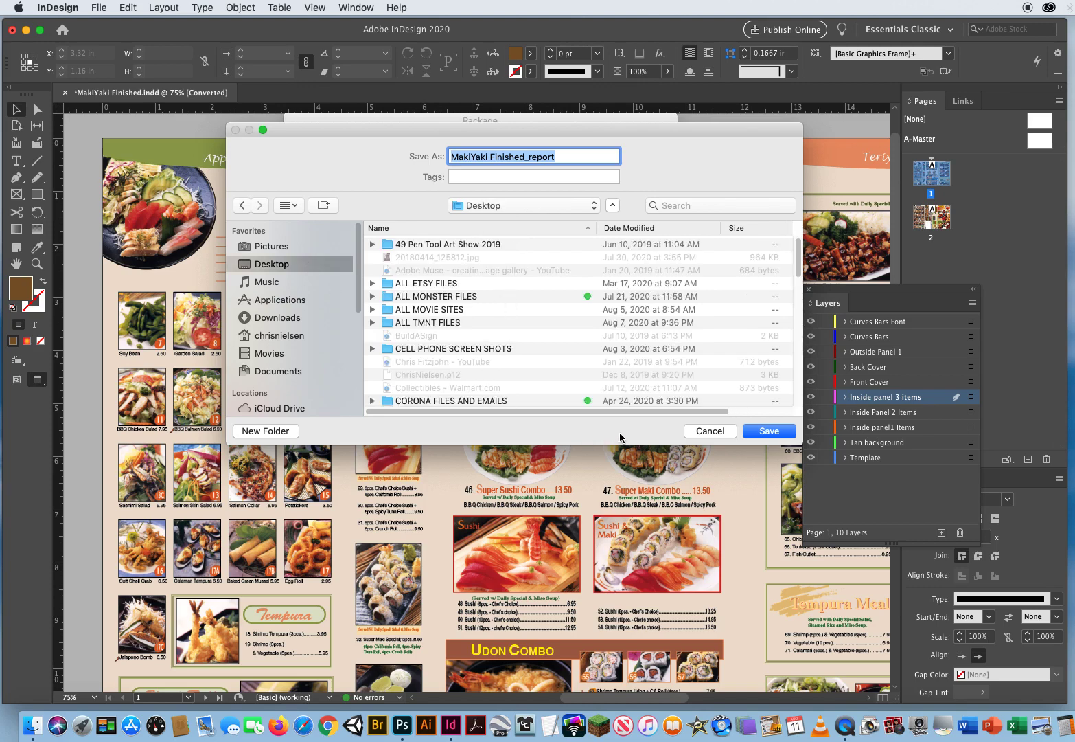
pyautogui.click(769, 431)
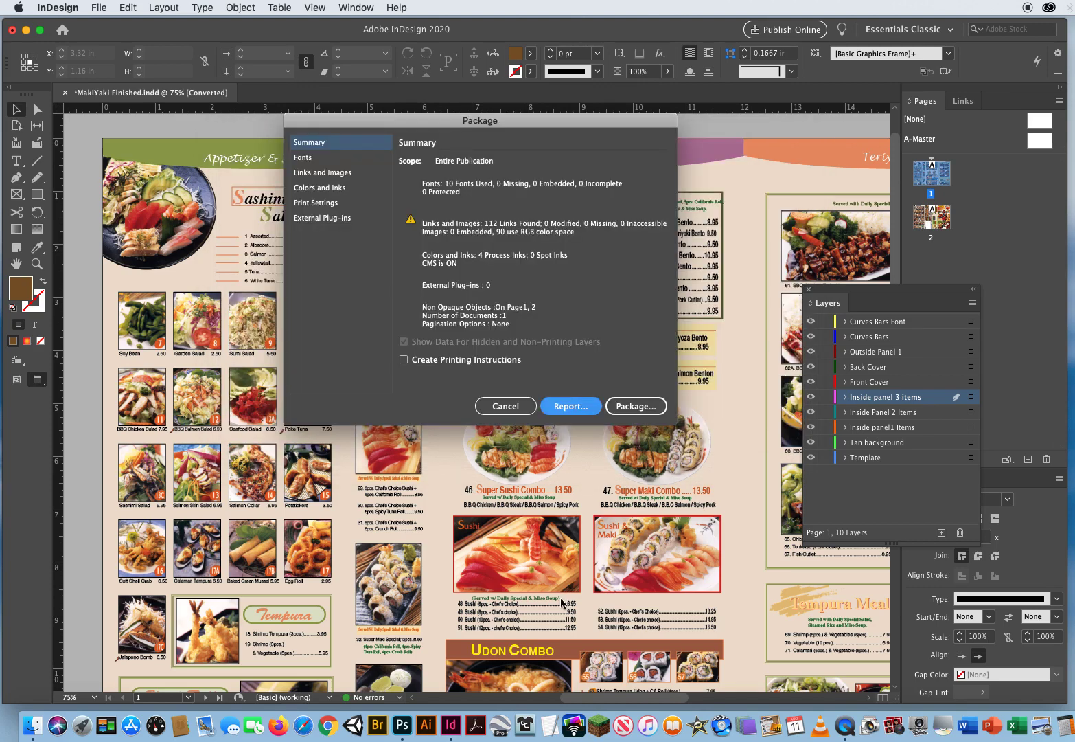
pyautogui.click(632, 407)
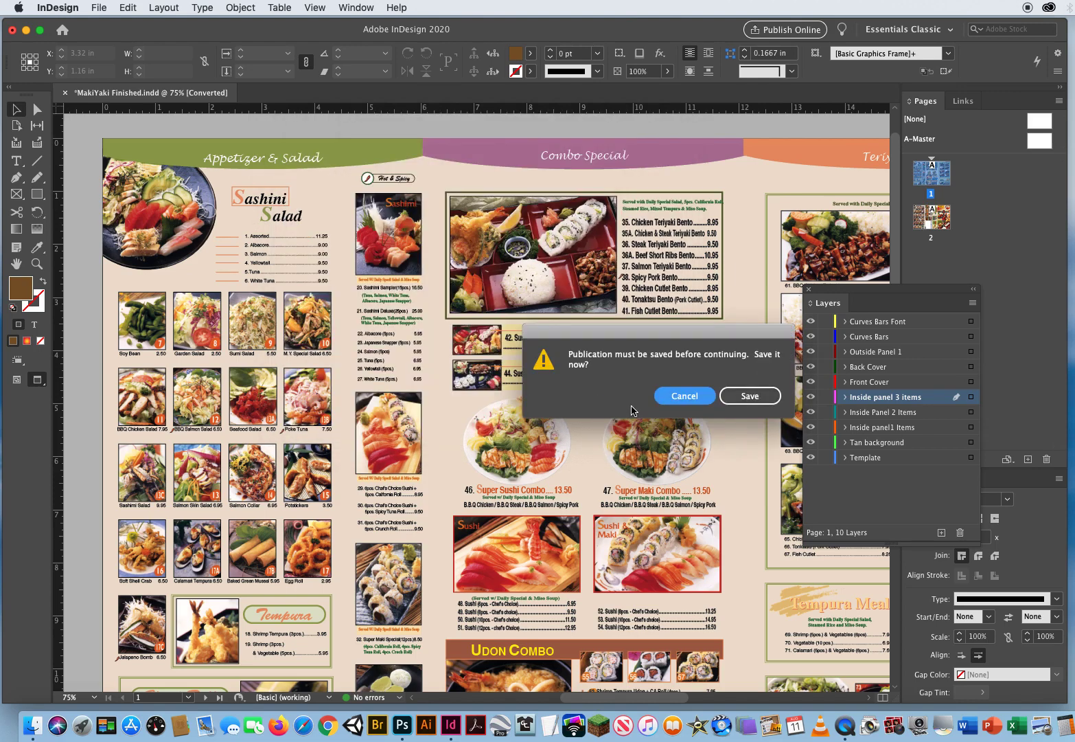
pyautogui.moveTo(644, 335); pyautogui.dragTo(389, 279)
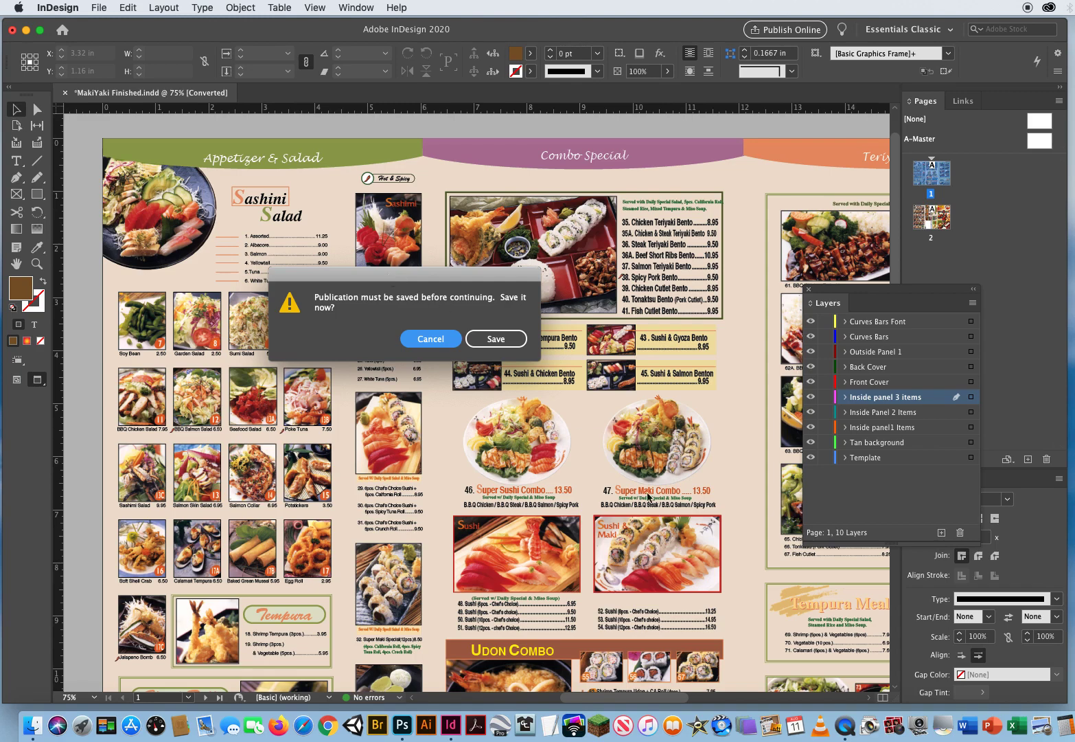
pyautogui.click(431, 339)
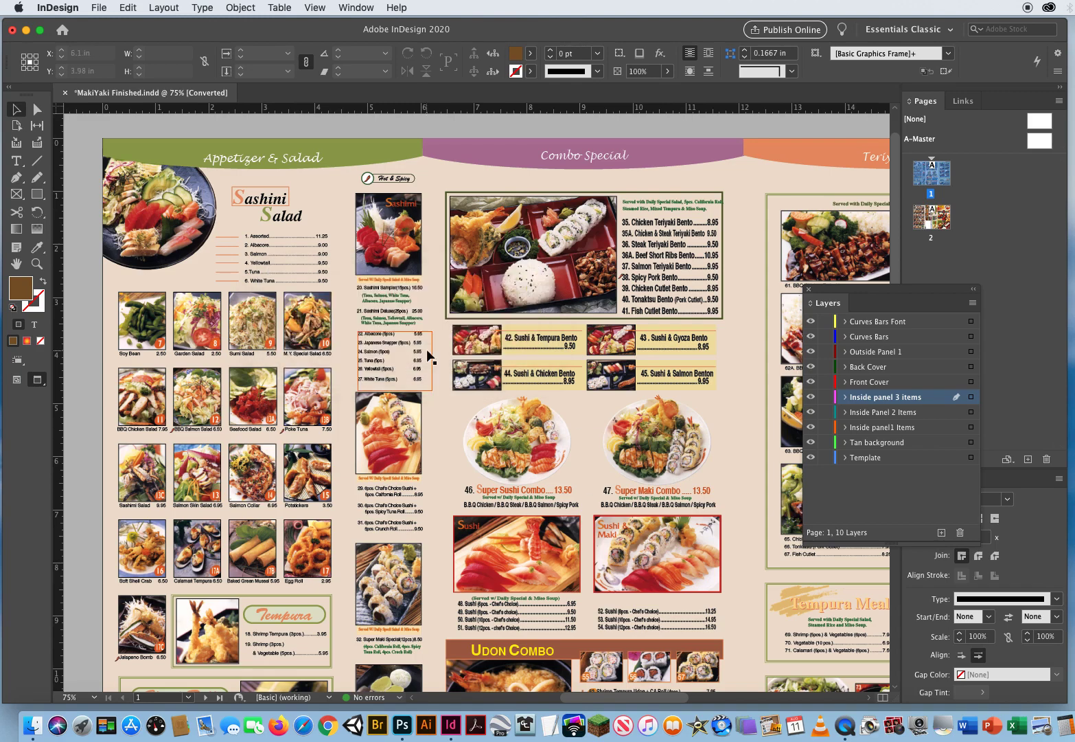
# Save the document to the Desktop as MakiYaki Finished in InDesign 2020 document format
pyautogui.click(102, 8)
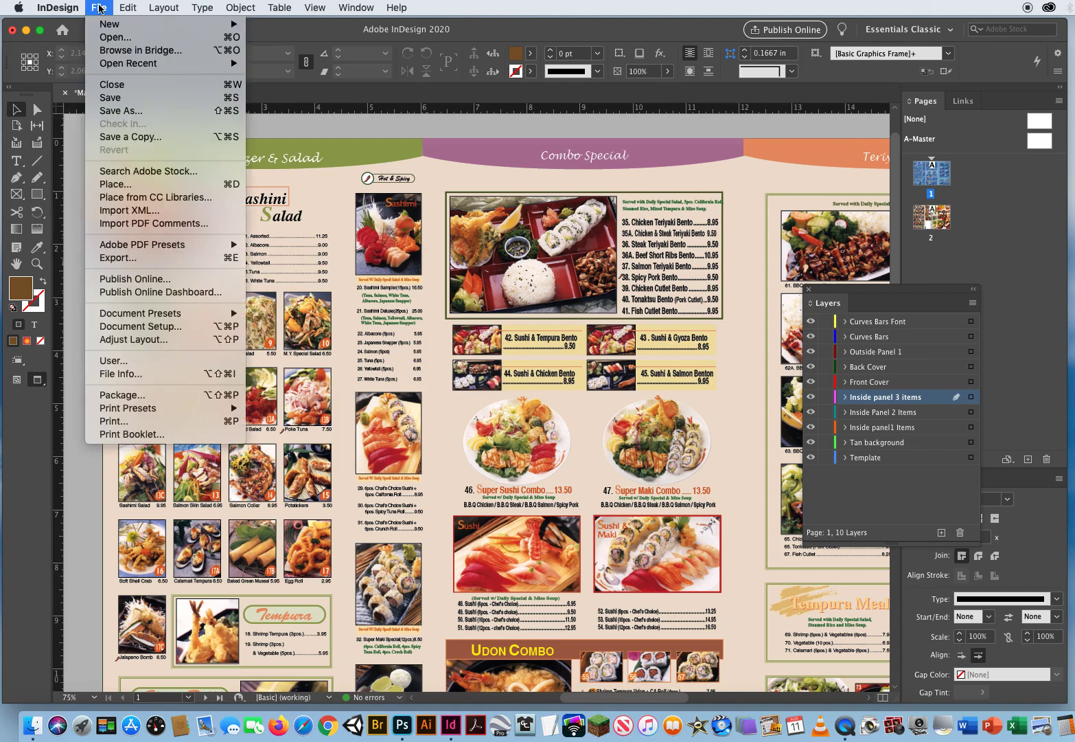
pyautogui.click(108, 110)
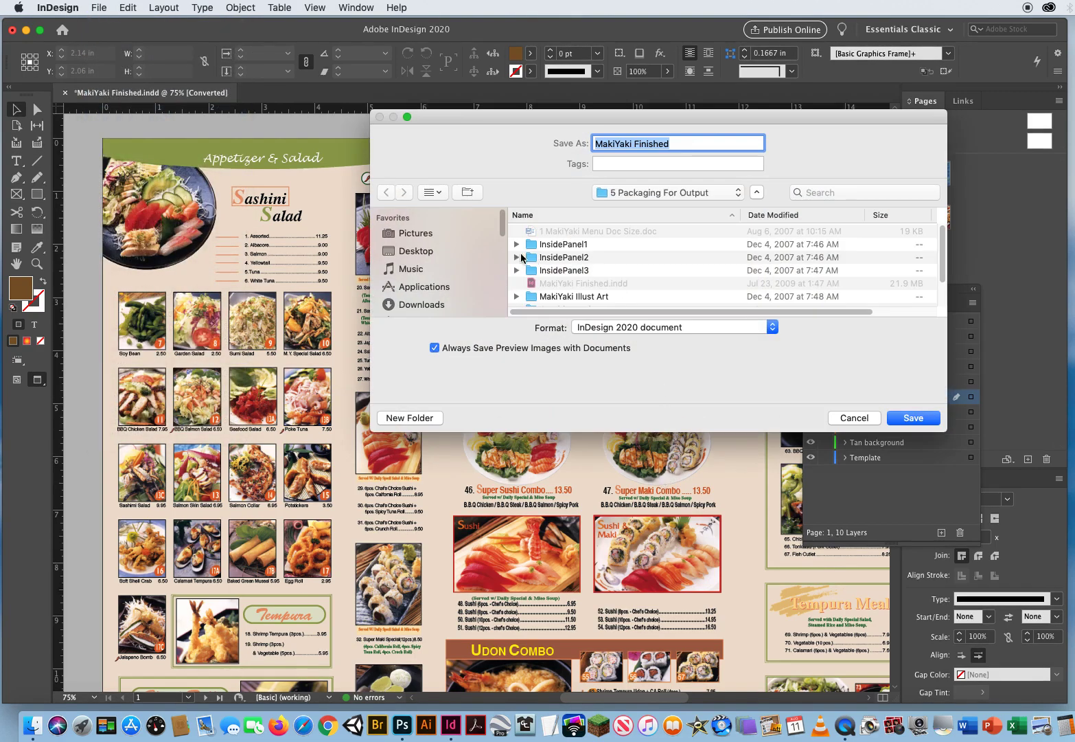
pyautogui.click(463, 252)
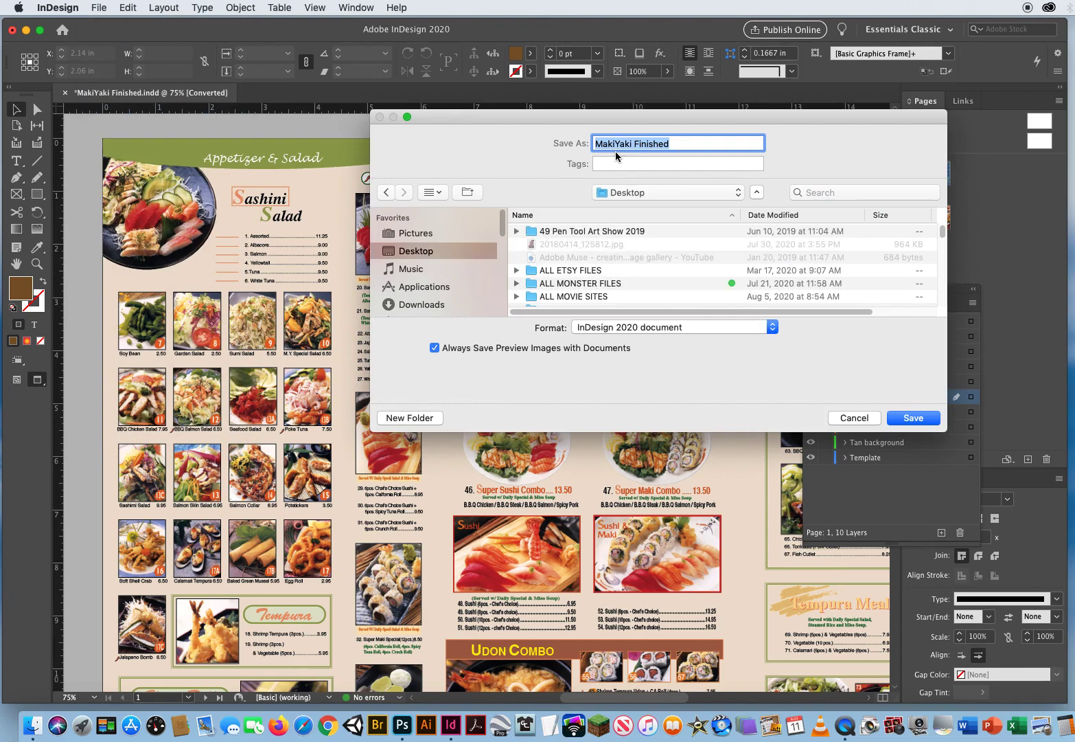
pyautogui.click(901, 416)
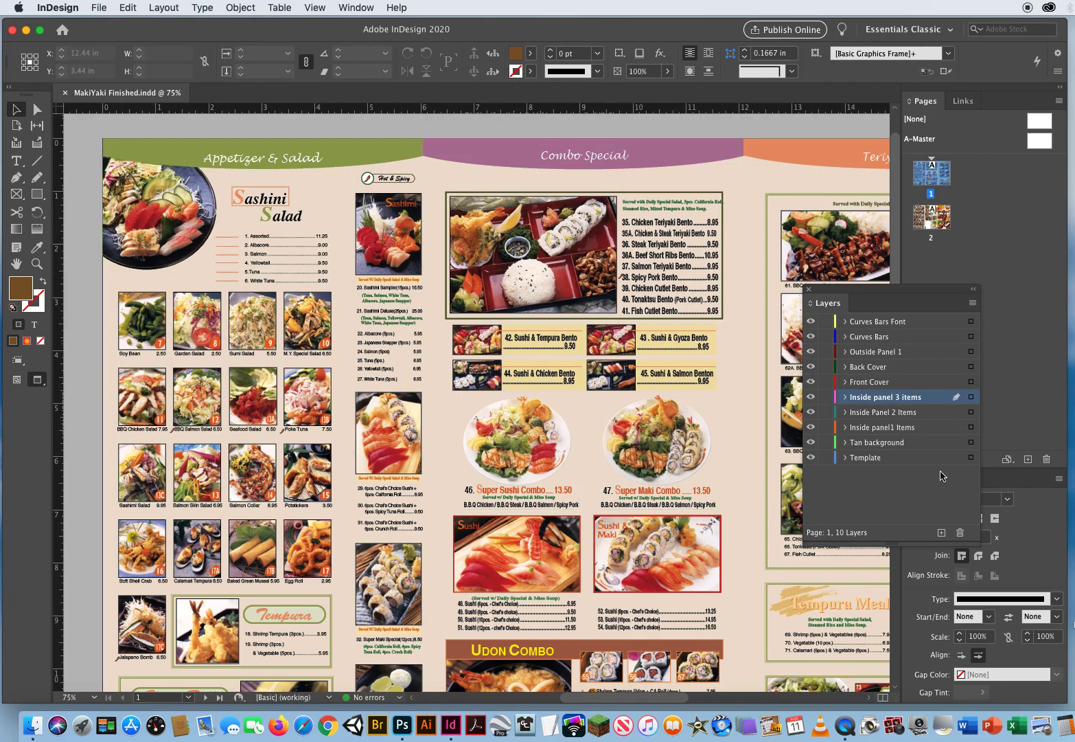
# Package the document to the Desktop as MakiYaki Finished Folder with fonts, linked graphics, updated links, an IDML and a High Quality Print PDF
pyautogui.click(100, 7)
pyautogui.click(148, 398)
pyautogui.moveTo(703, 123); pyautogui.dragTo(628, 110)
pyautogui.click(823, 396)
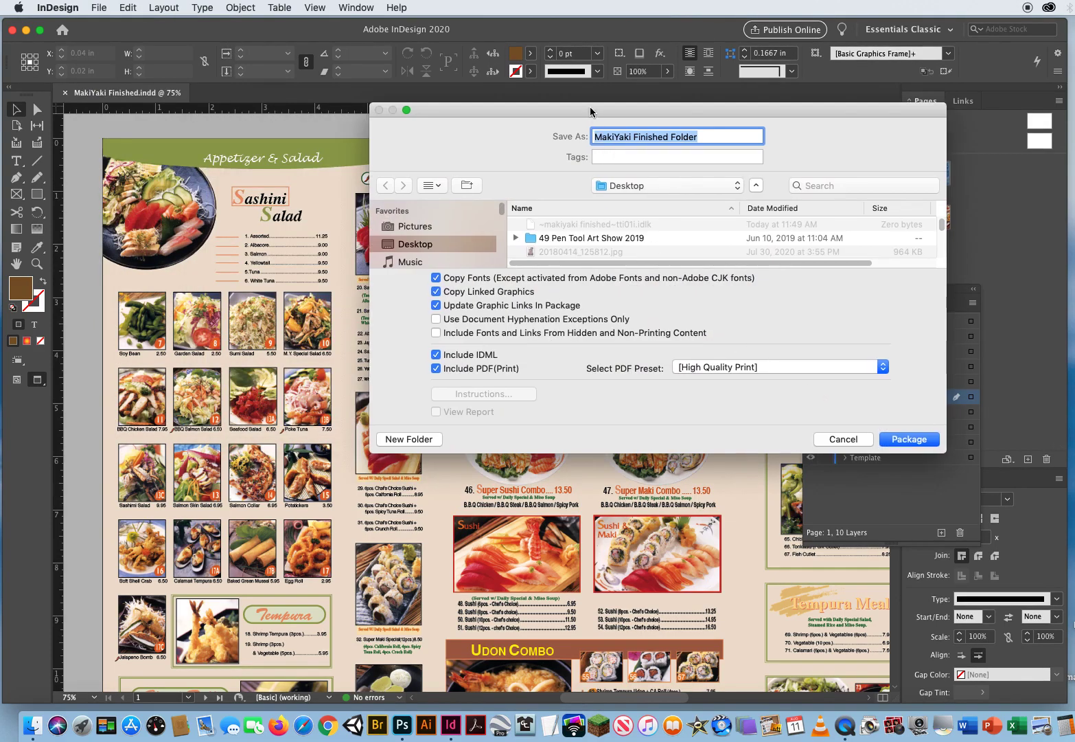
pyautogui.moveTo(590, 112); pyautogui.dragTo(394, 127)
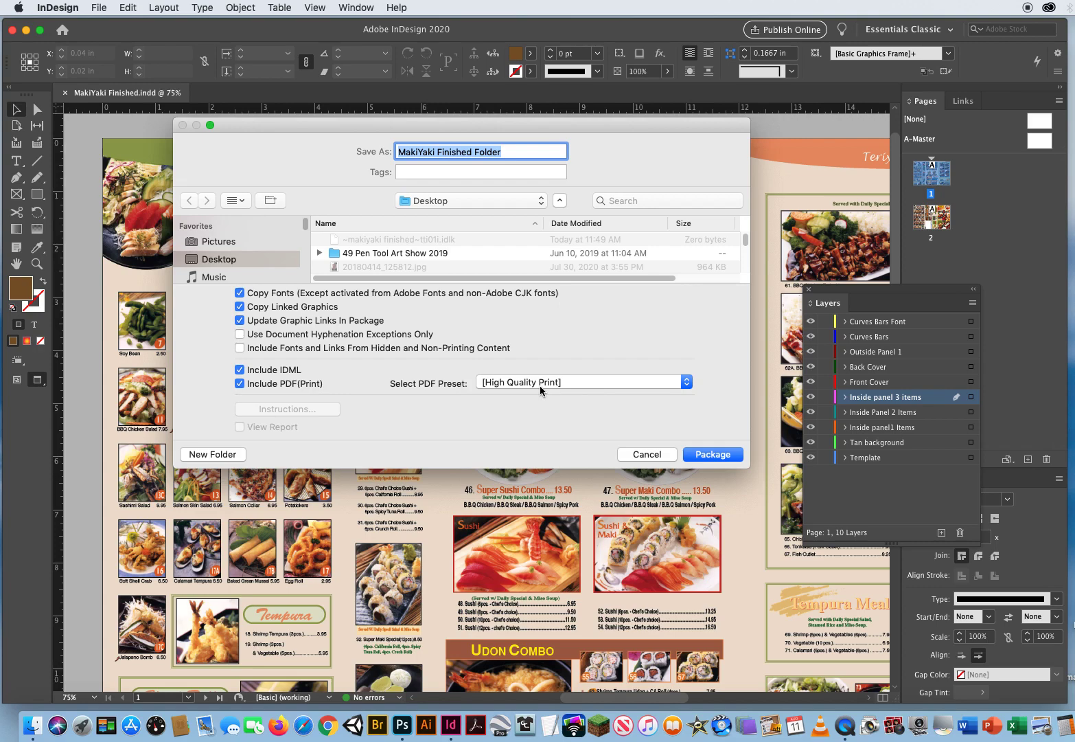
pyautogui.click(712, 454)
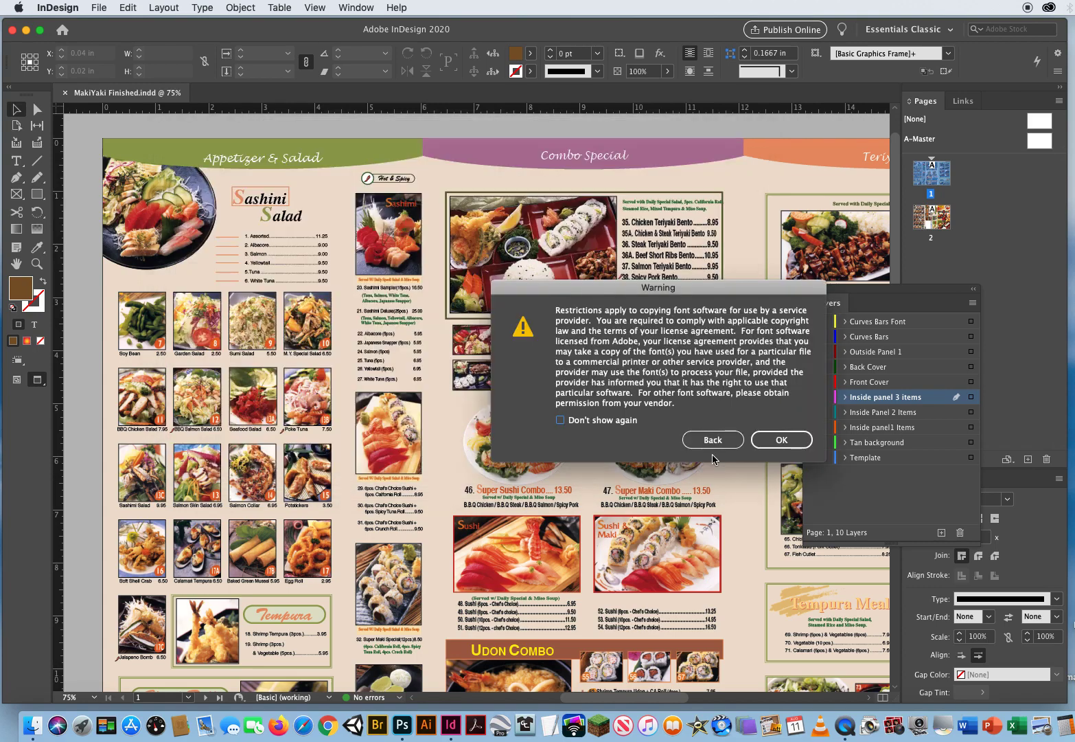
pyautogui.moveTo(616, 288); pyautogui.dragTo(416, 205)
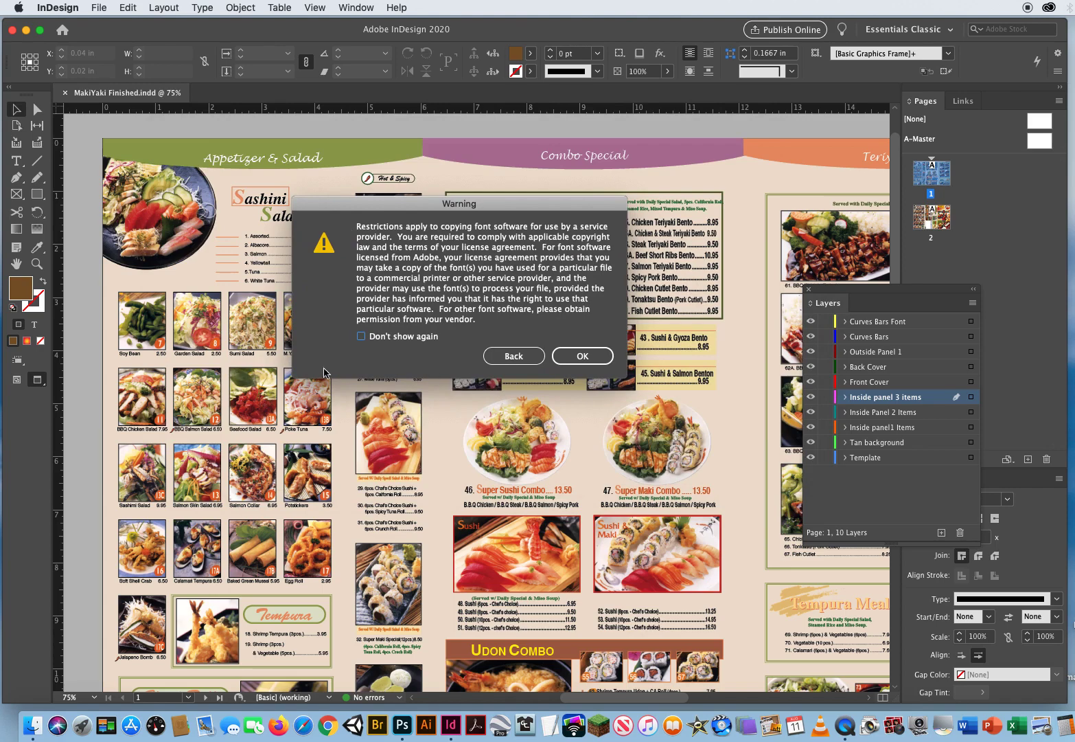
pyautogui.click(512, 358)
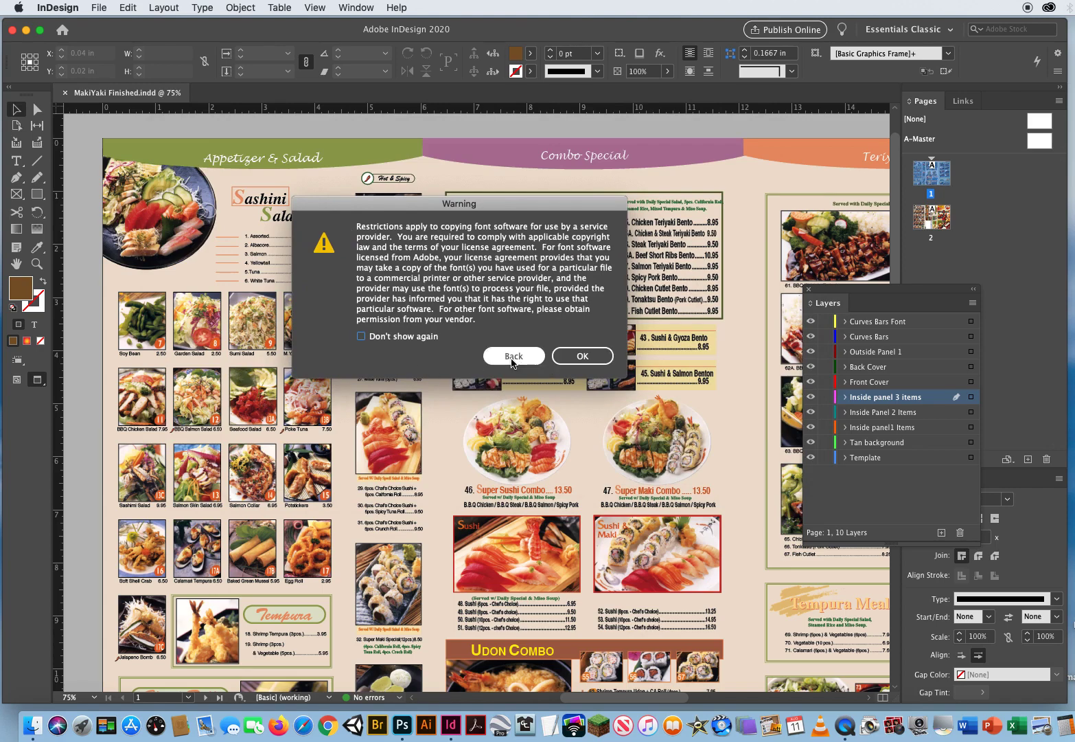
pyautogui.click(581, 355)
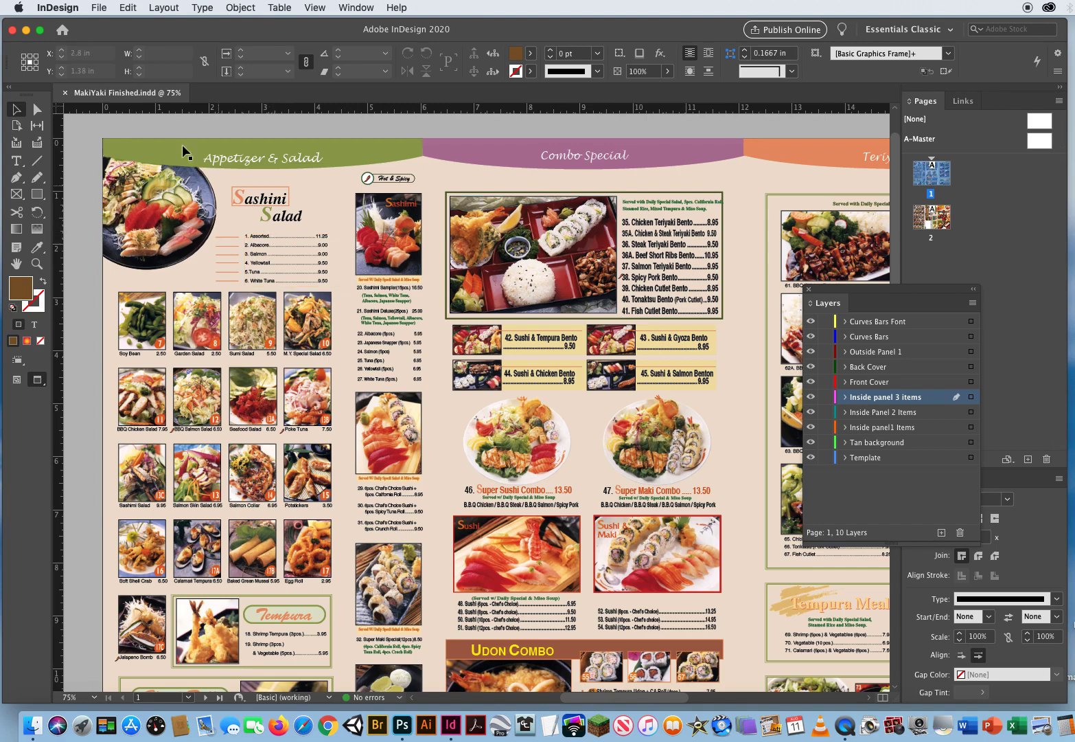
# Close the document and the InDesign window, and move MakiYaki Finished Folder to the open middle area of the desktop
pyautogui.click(65, 93)
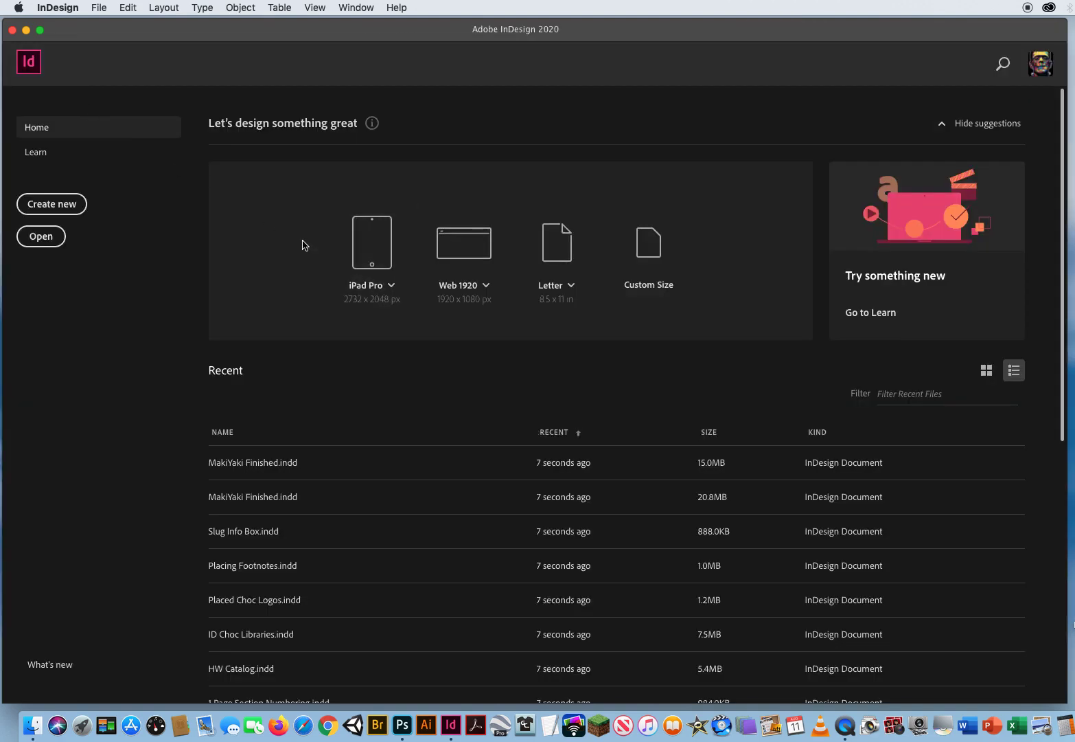
pyautogui.click(12, 31)
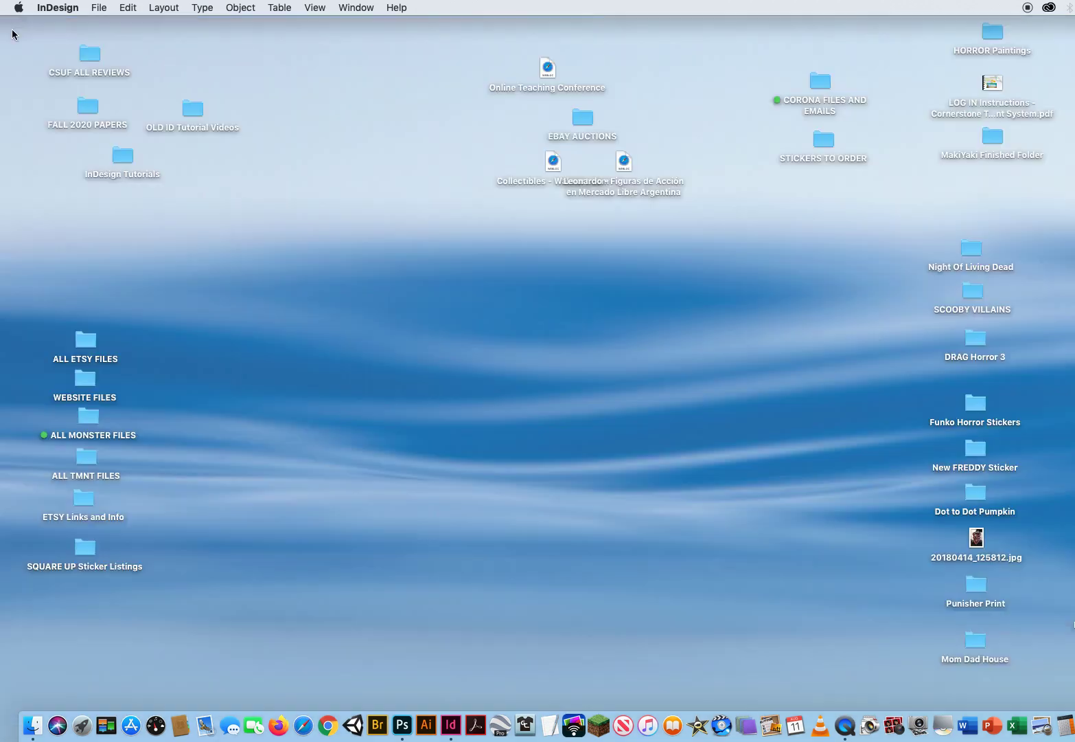
pyautogui.click(548, 398)
pyautogui.moveTo(993, 140); pyautogui.dragTo(452, 386)
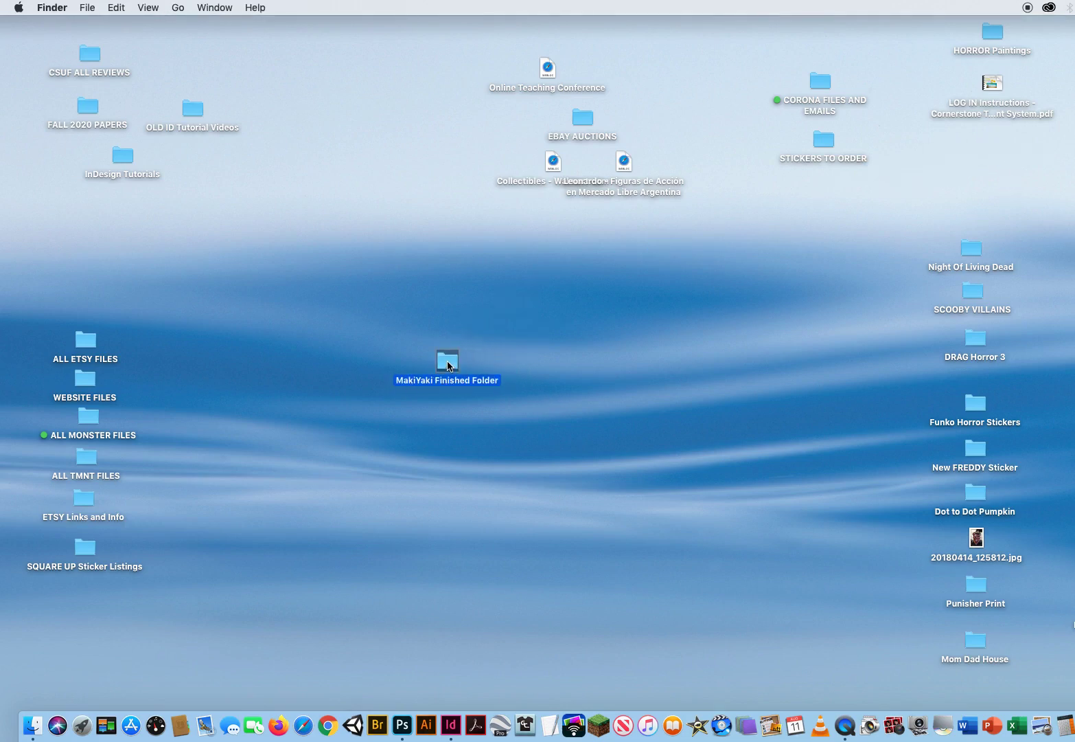
# Open MakiYaki Finished Folder in an enlarged window and look at the packaged INDD and IDML files
pyautogui.doubleClick(449, 365)
pyautogui.moveTo(487, 126); pyautogui.dragTo(95, 37)
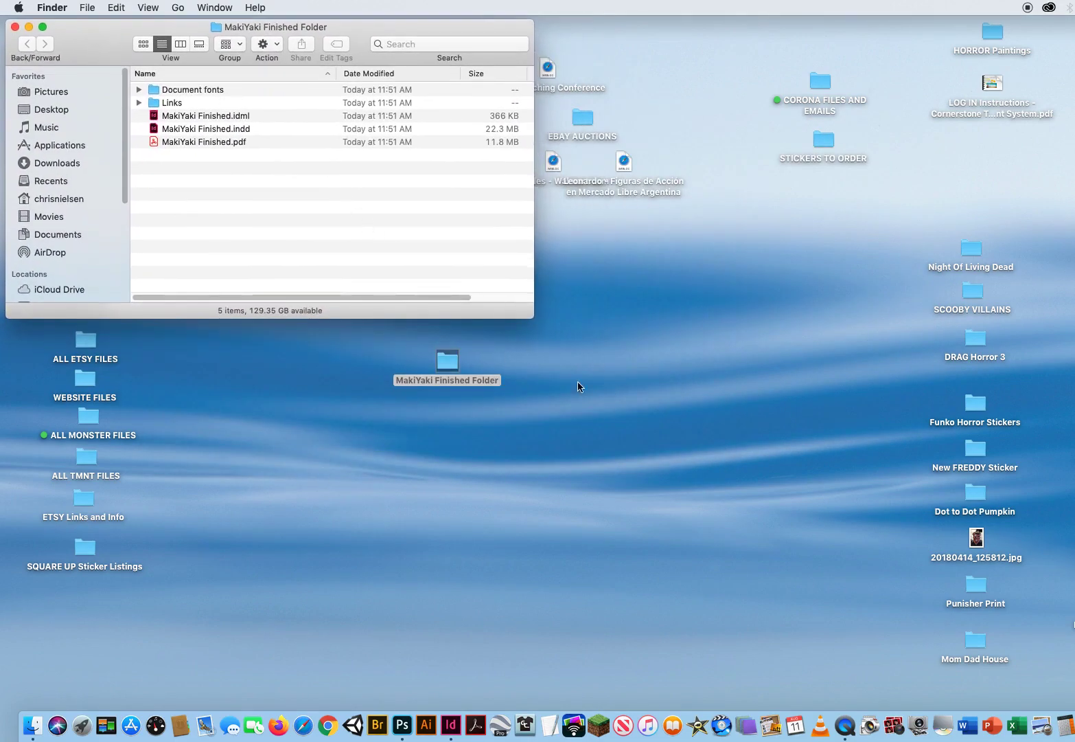
pyautogui.doubleClick(533, 316)
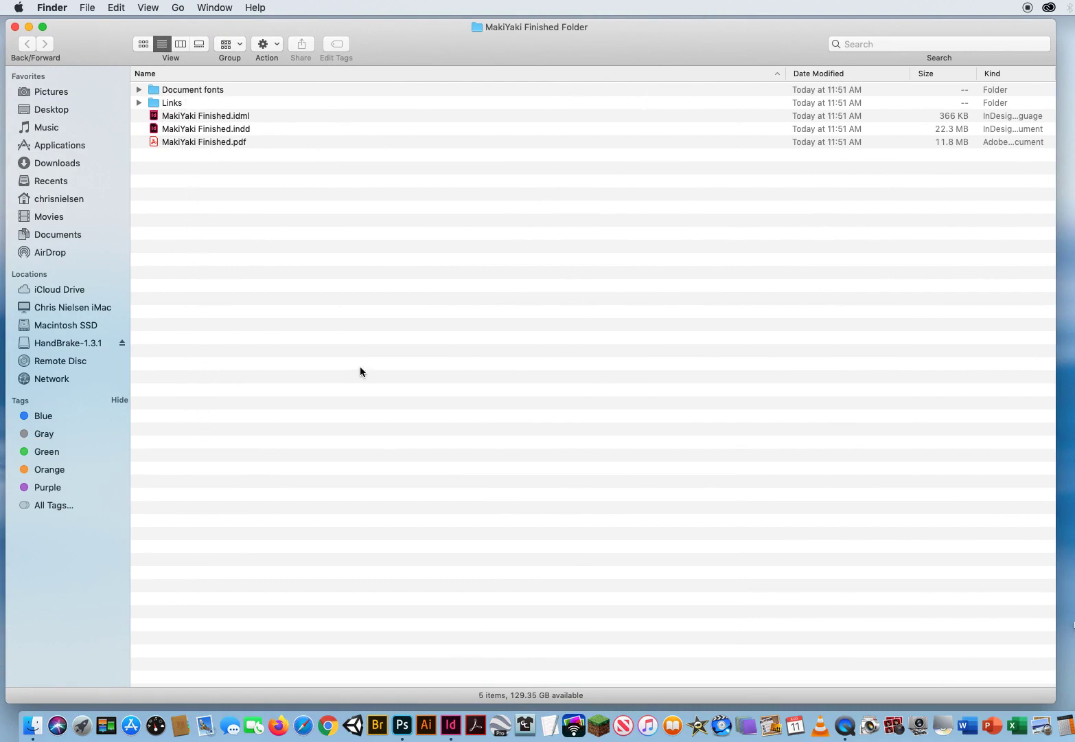
pyautogui.click(263, 130)
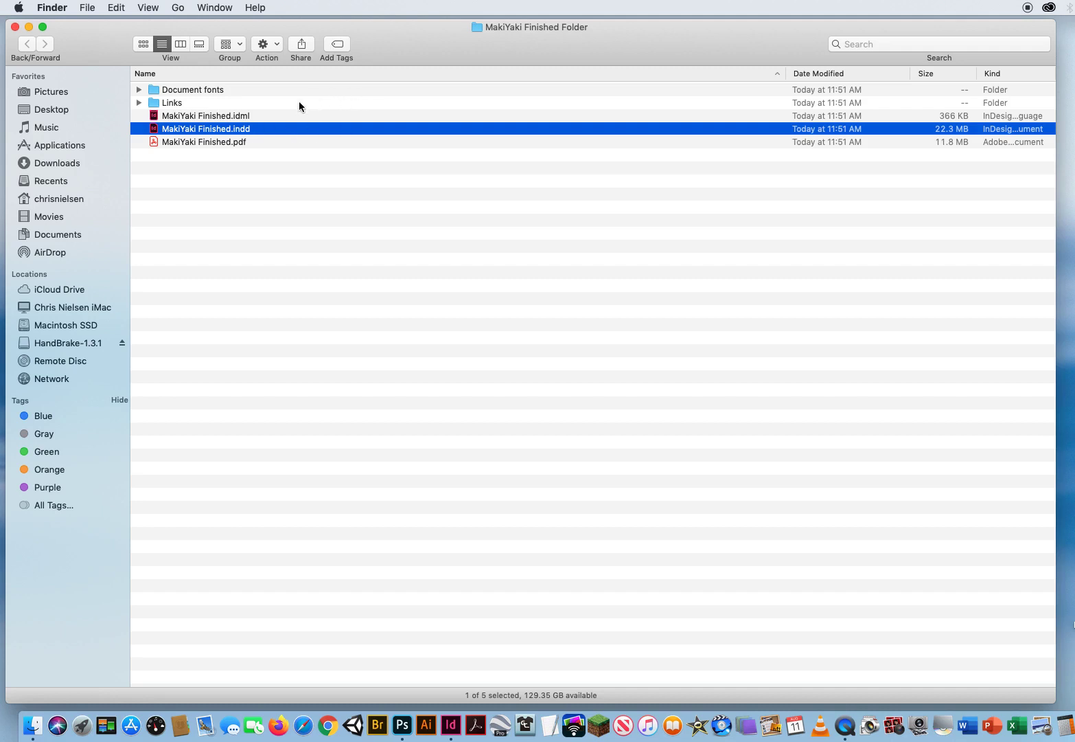
pyautogui.click(260, 117)
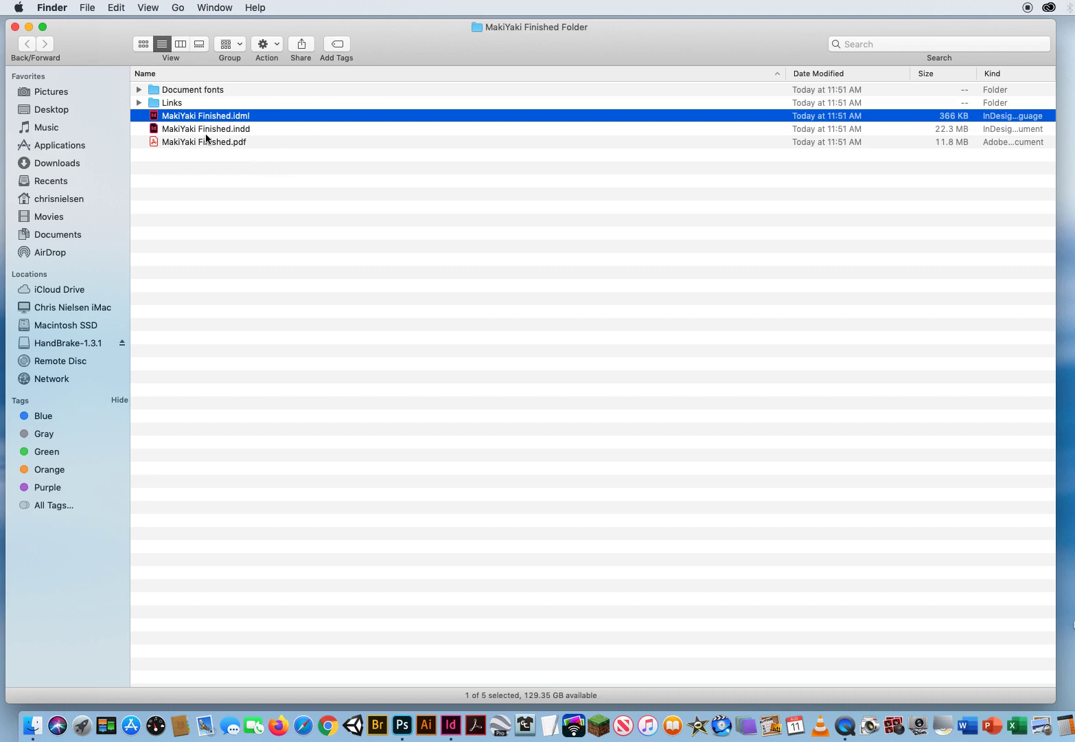
# Expand the Links and Document fonts subfolders in turn to examine the packaged images and fonts, collapsing each again
pyautogui.click(180, 103)
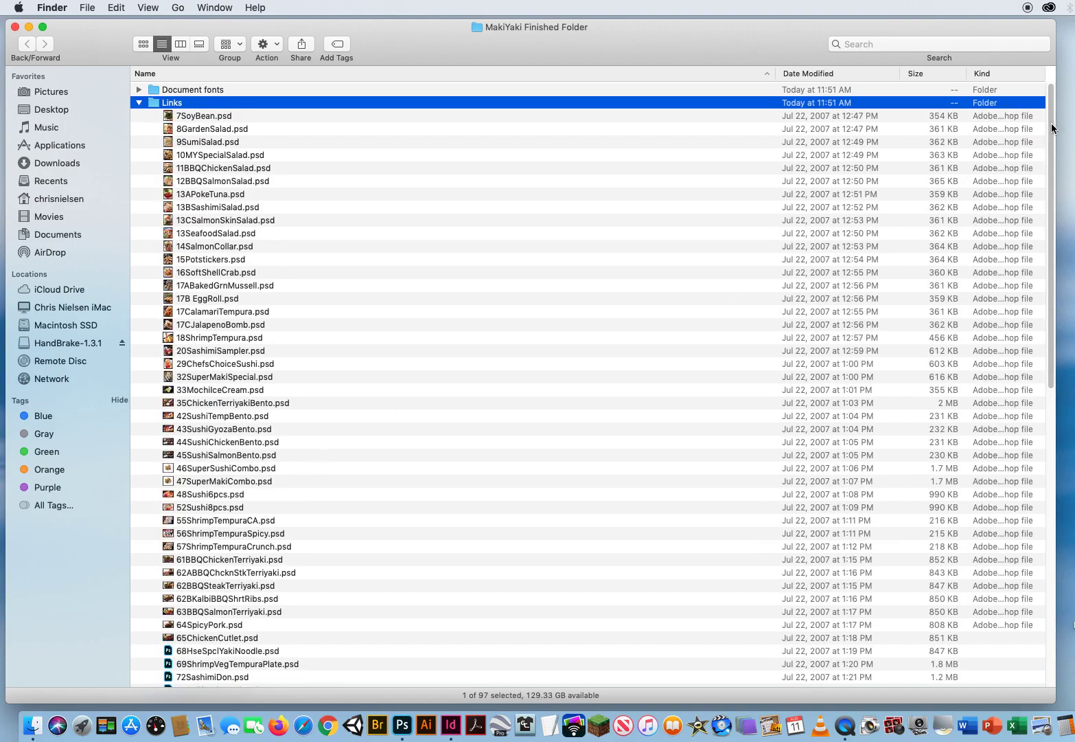
pyautogui.moveTo(1053, 128); pyautogui.dragTo(840, 121)
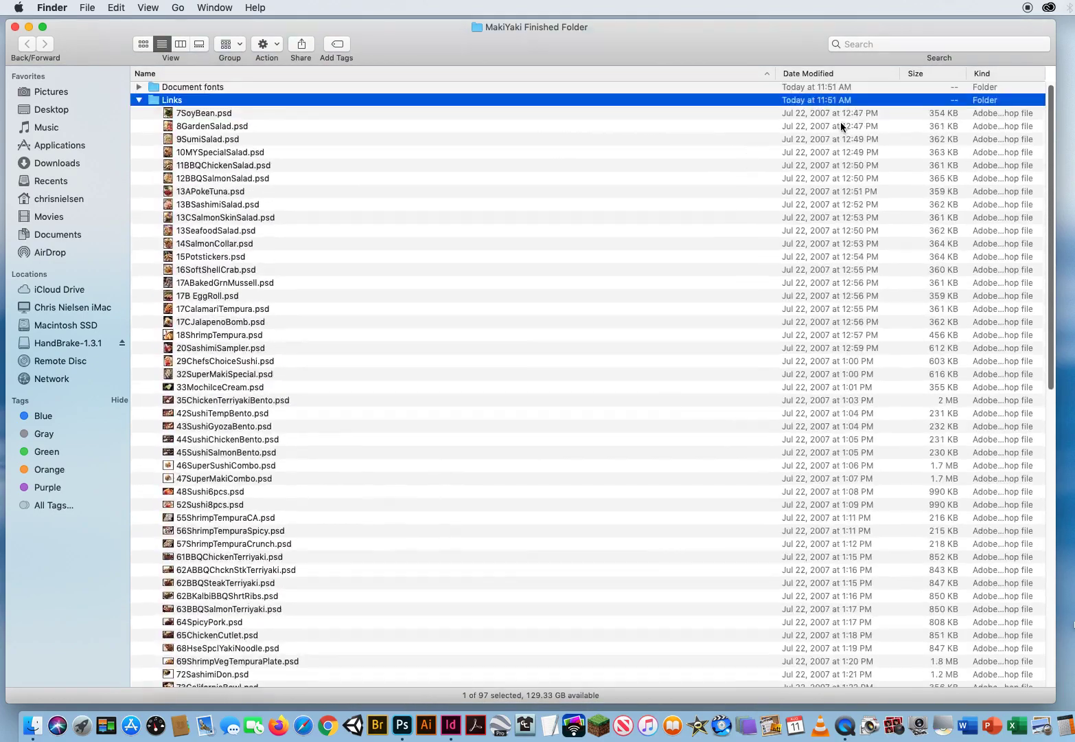
pyautogui.click(139, 103)
pyautogui.click(170, 90)
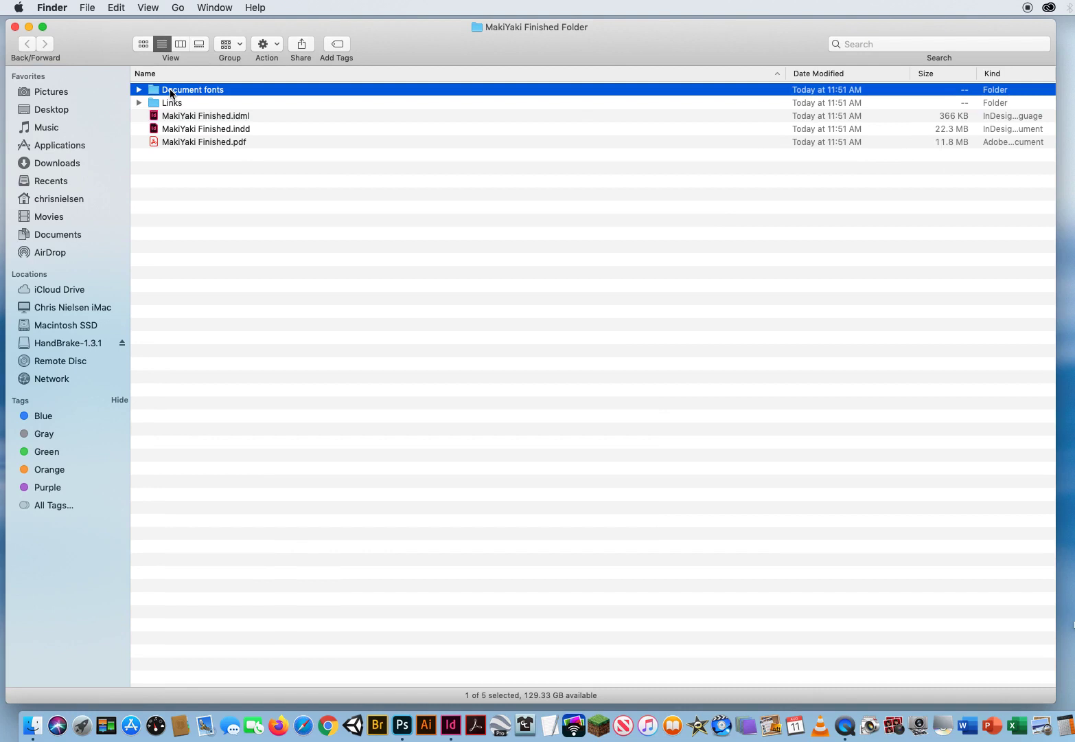
pyautogui.click(139, 89)
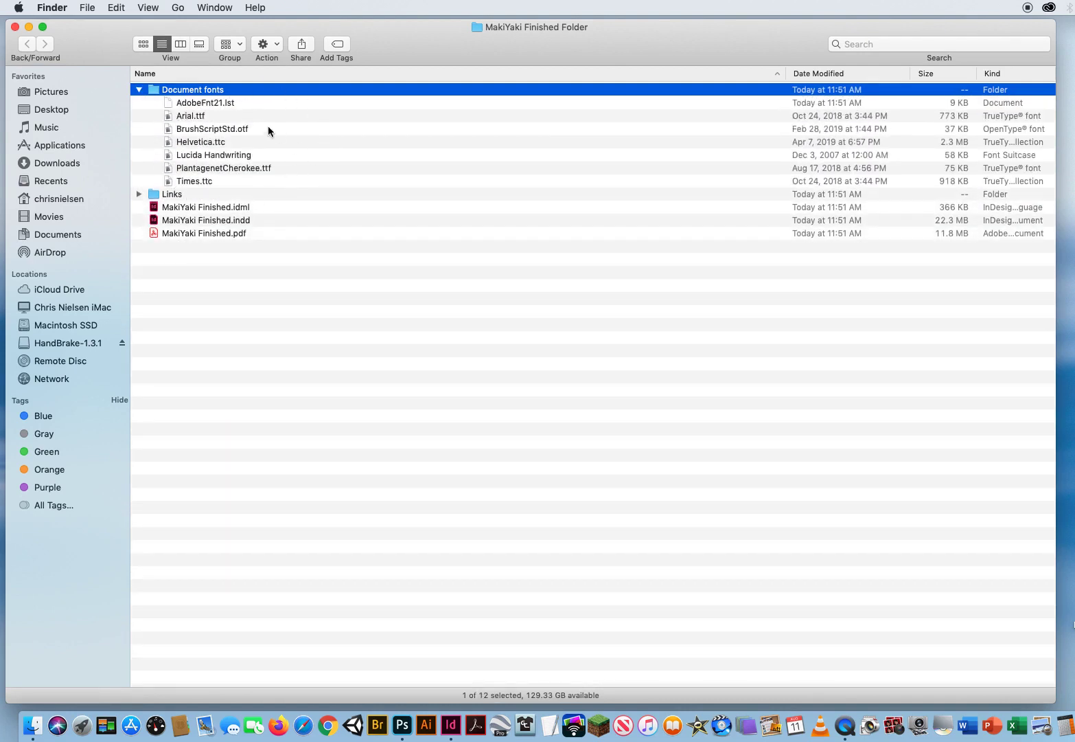
pyautogui.click(139, 89)
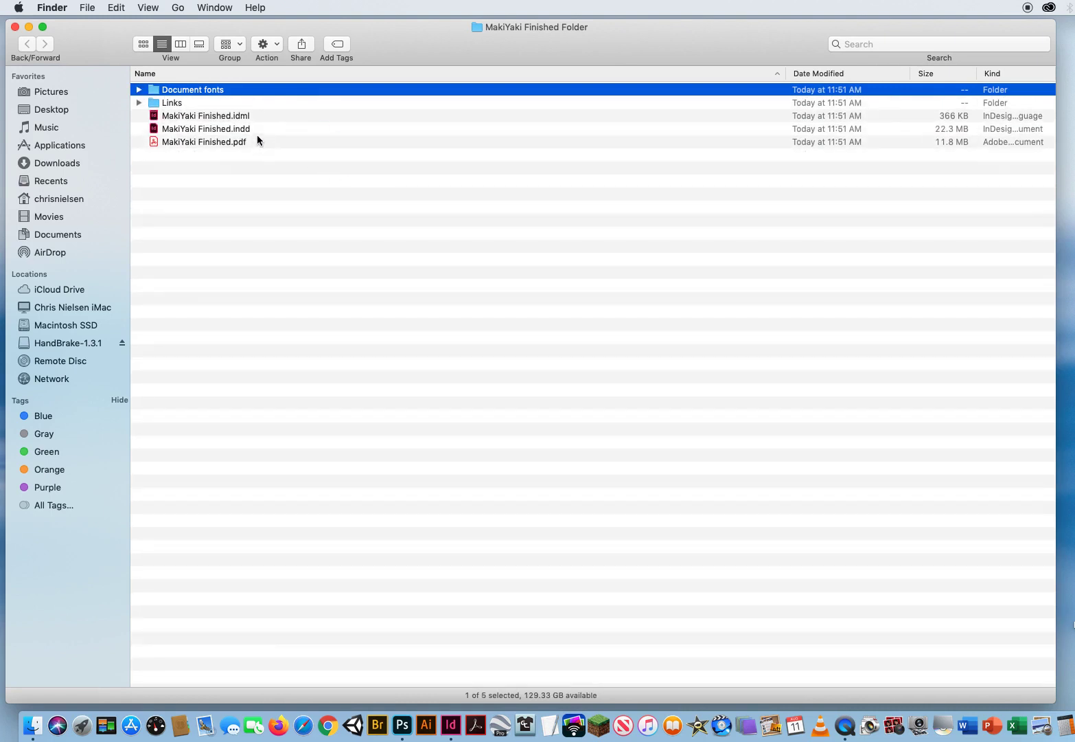
# Open MakiYaki Finished.pdf in Acrobat Pro DC, look over both pages, and quit Acrobat
pyautogui.click(229, 141)
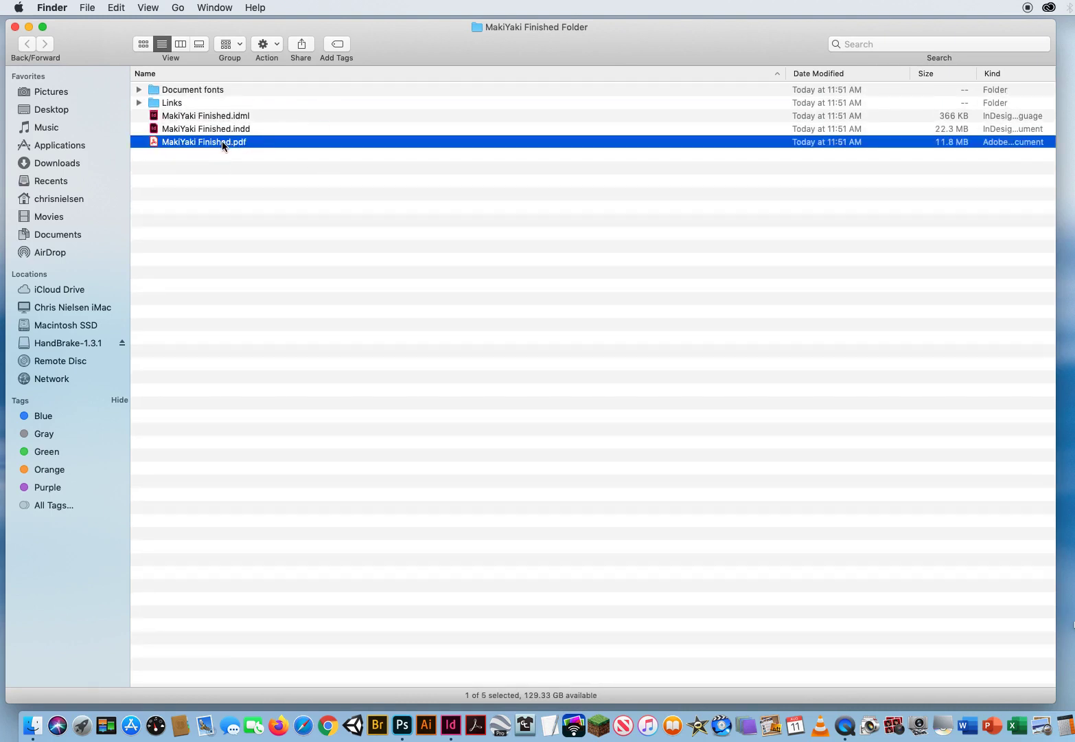
pyautogui.doubleClick(222, 142)
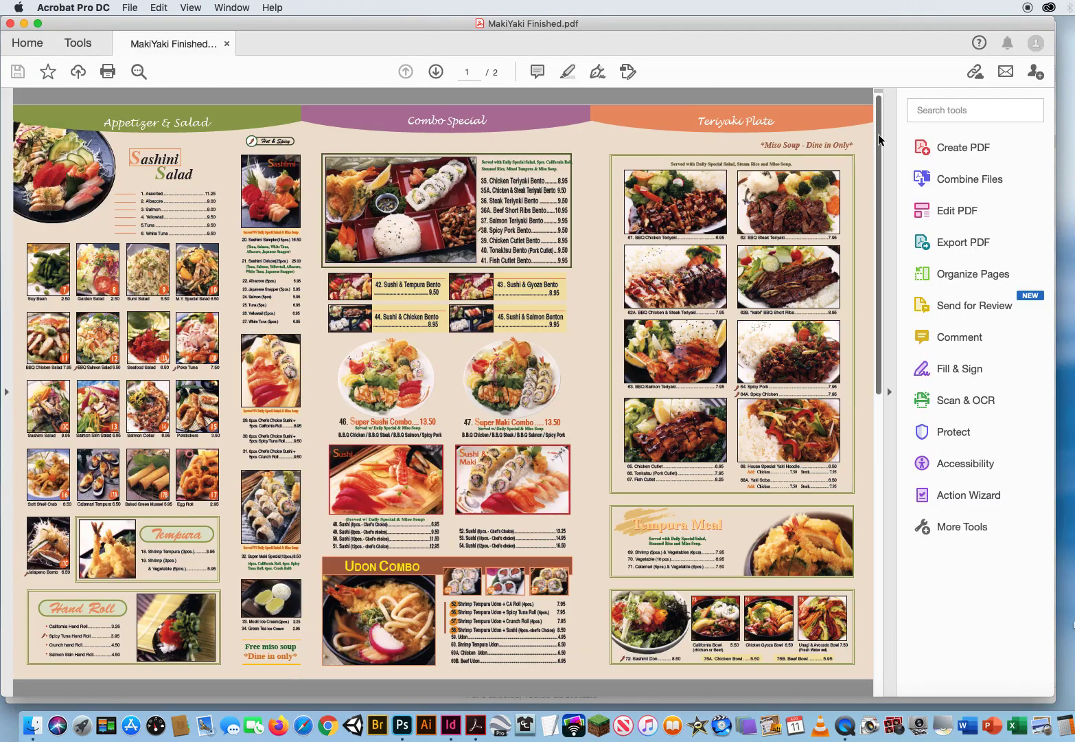
pyautogui.moveTo(878, 142); pyautogui.dragTo(837, 476)
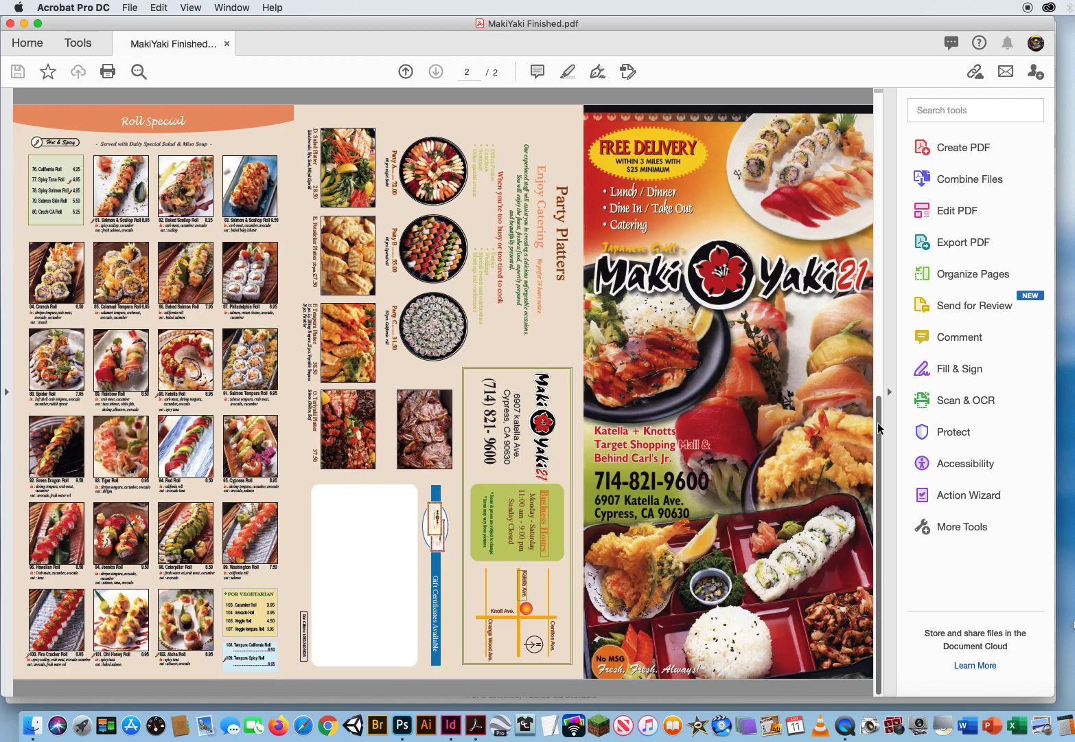
pyautogui.moveTo(879, 427); pyautogui.dragTo(815, 96)
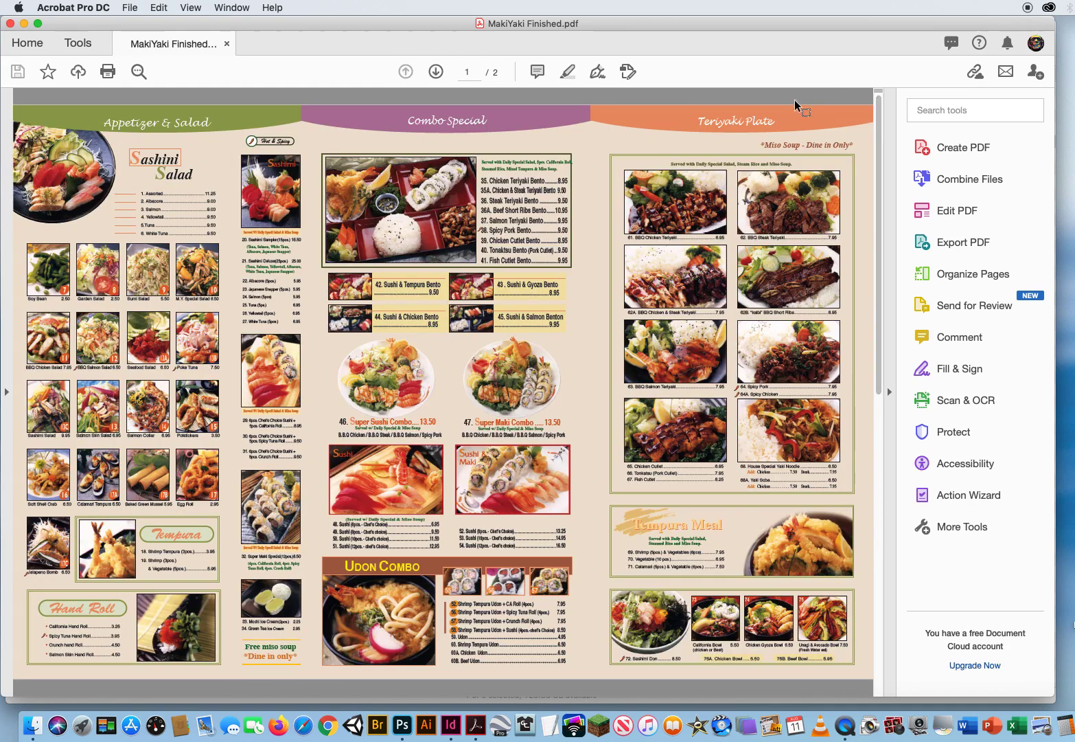
pyautogui.click(81, 8)
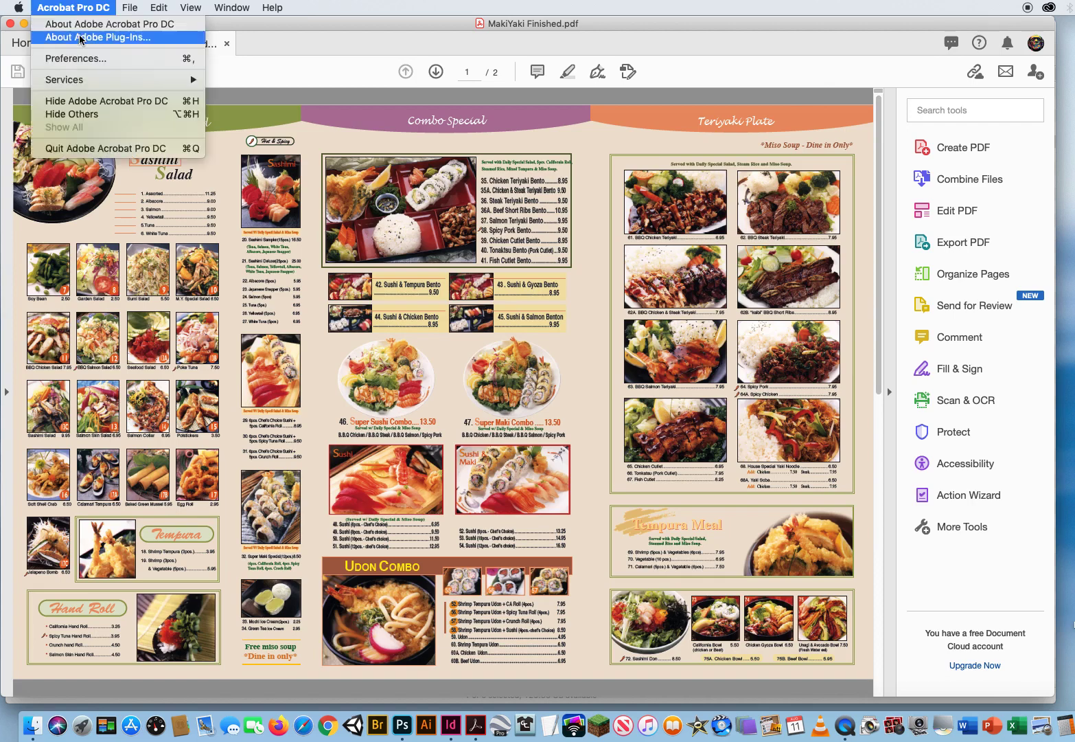
pyautogui.click(87, 148)
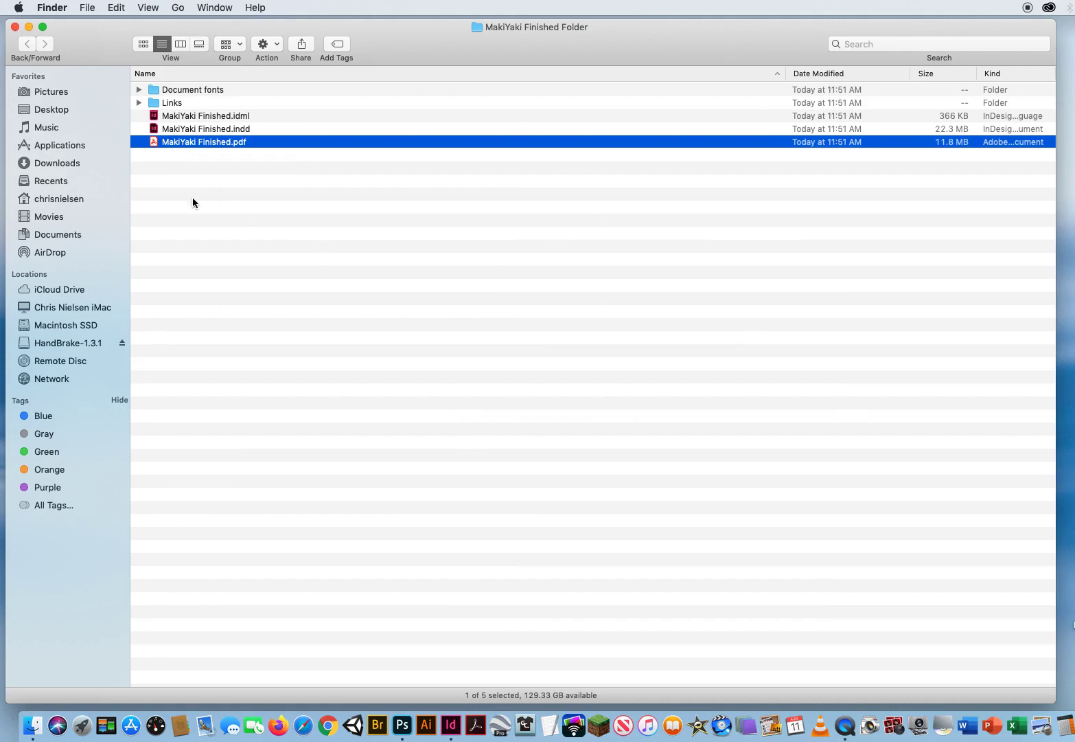
# Close the MakiYaki Finished Folder window and switch back to InDesign's home screen
pyautogui.click(15, 28)
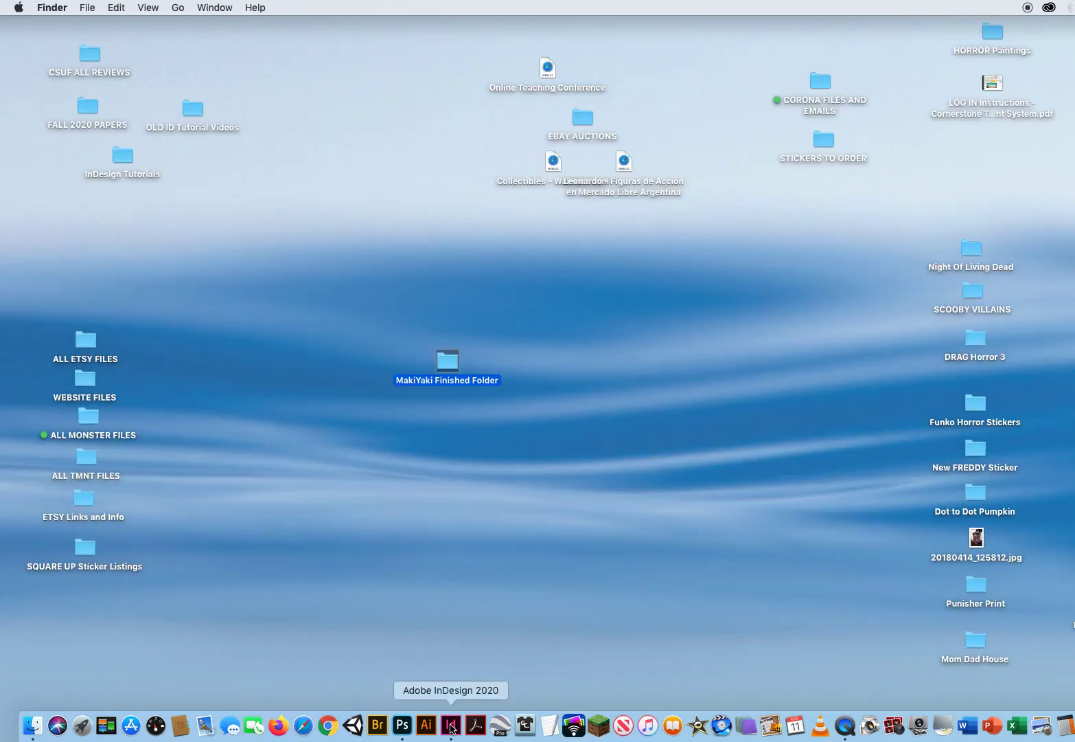
pyautogui.click(451, 726)
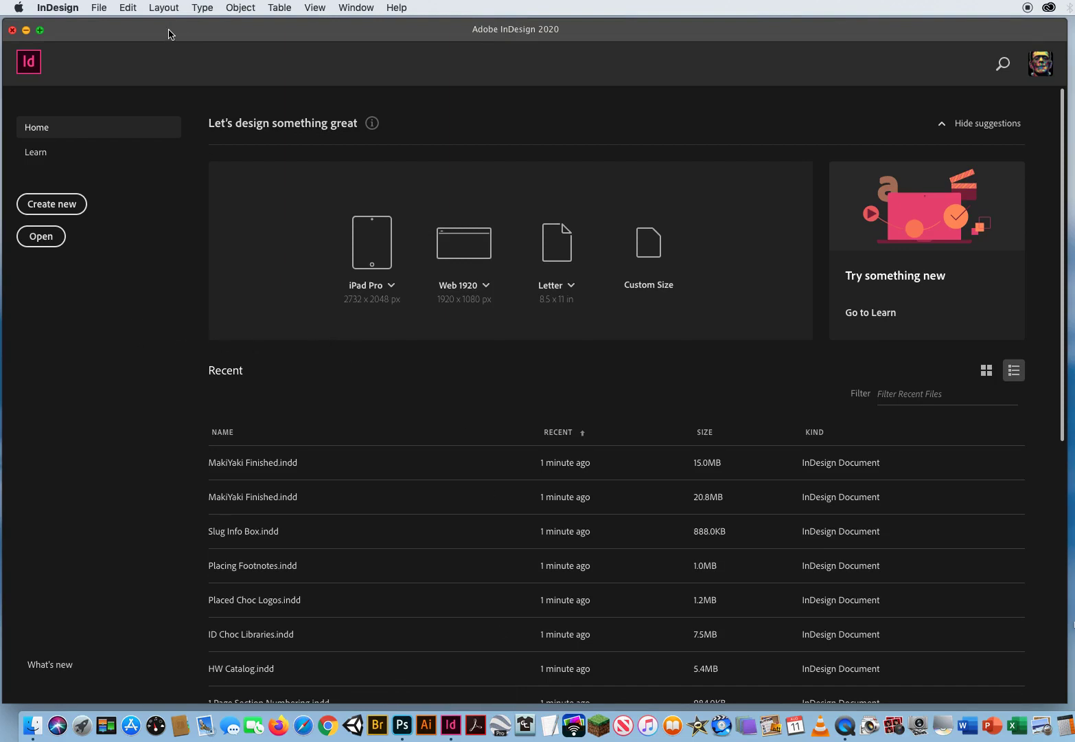
pyautogui.moveTo(169, 31); pyautogui.dragTo(172, 30)
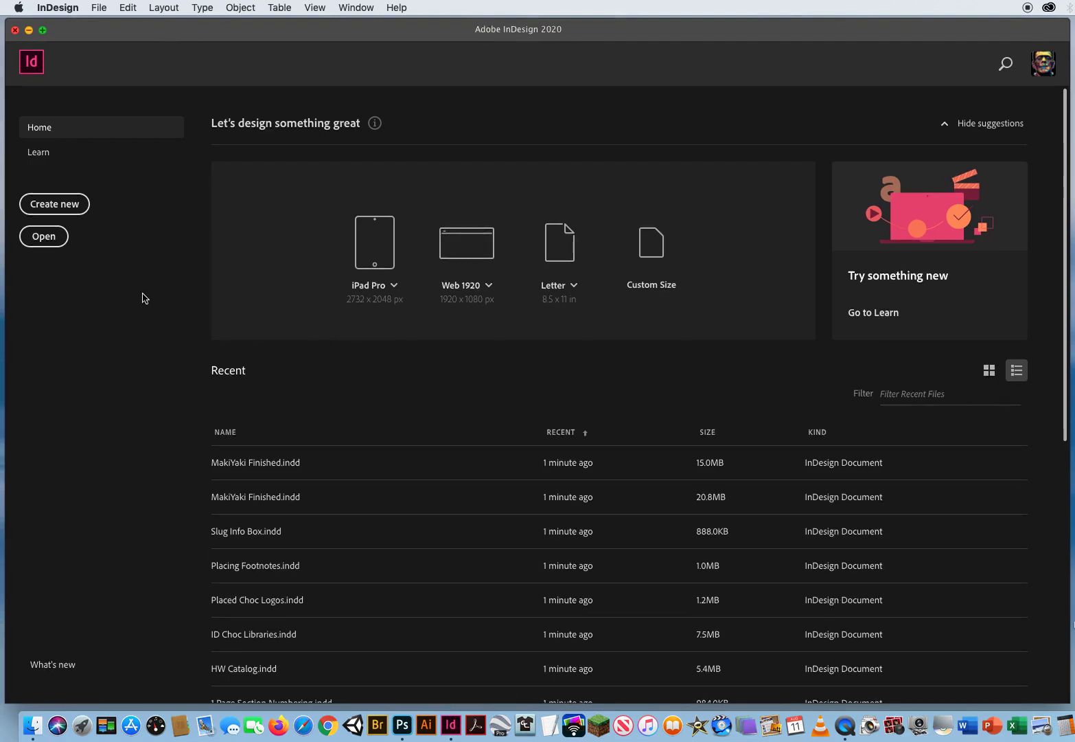